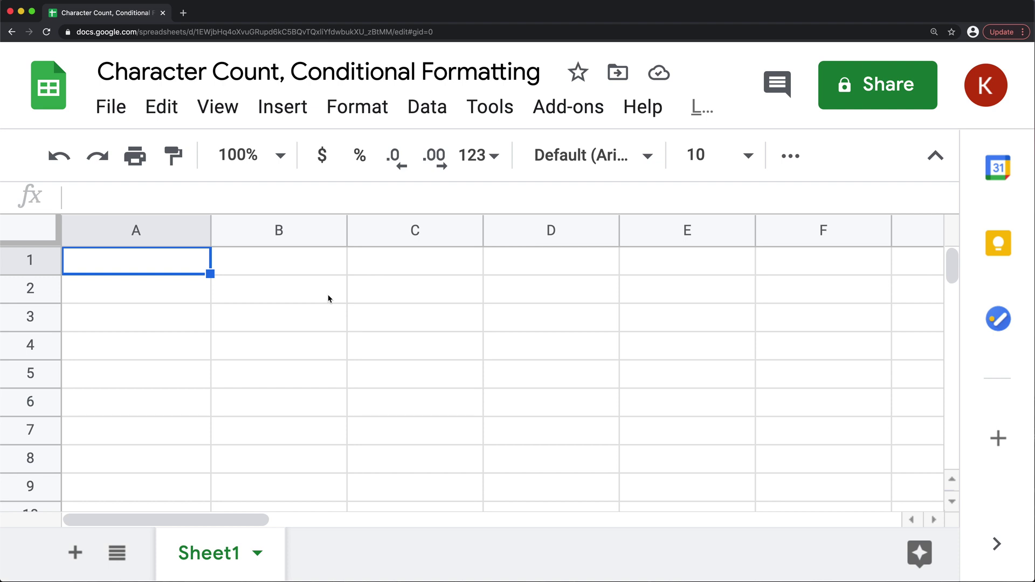
Step: Enter a bold 'Words' header in cell C1
left_click(402, 264)
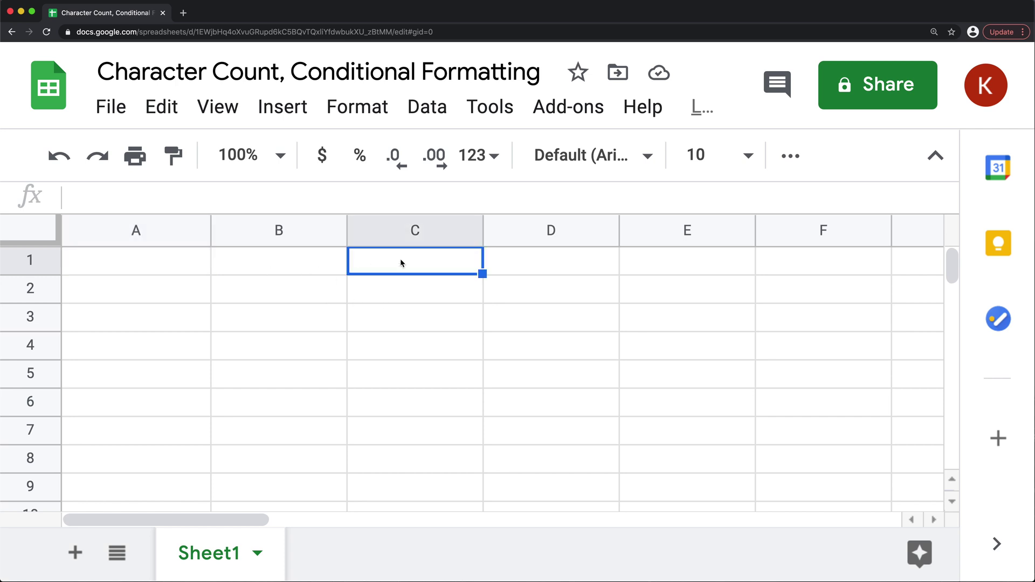
type("Words")
key("Return")
key("Up")
key("cmd+b")
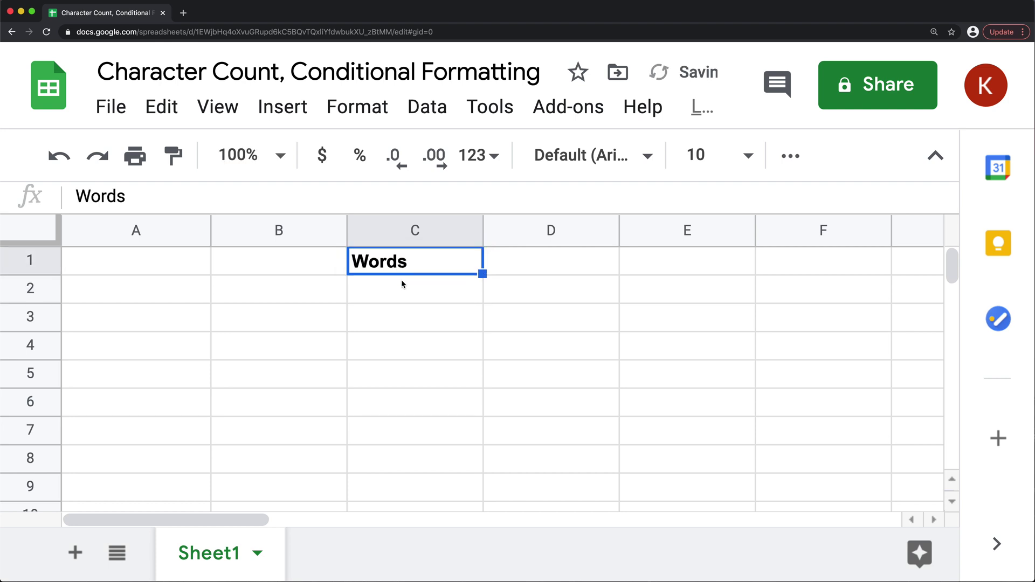
Step: Enter 'Oranges' in cell C2
left_click(386, 291)
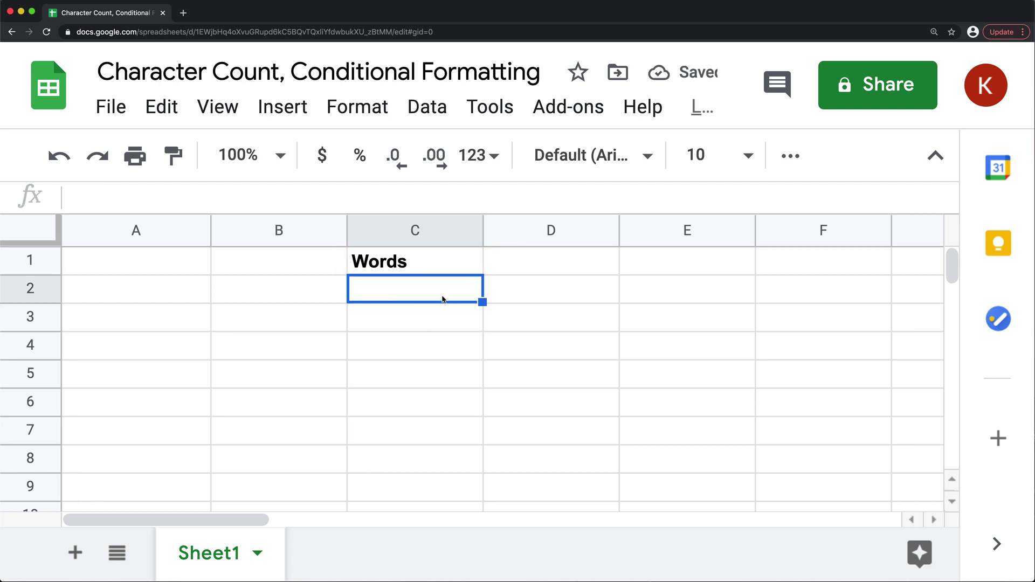
type("Oranges")
key("Return")
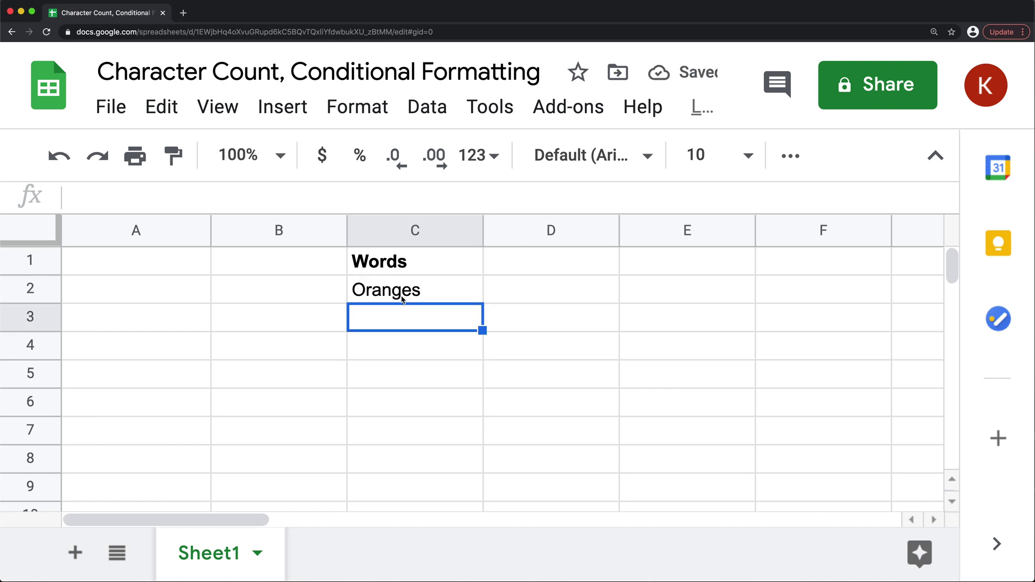
Step: Put the formula =LEN(C2) in D2 to count C2's characters
left_click(552, 290)
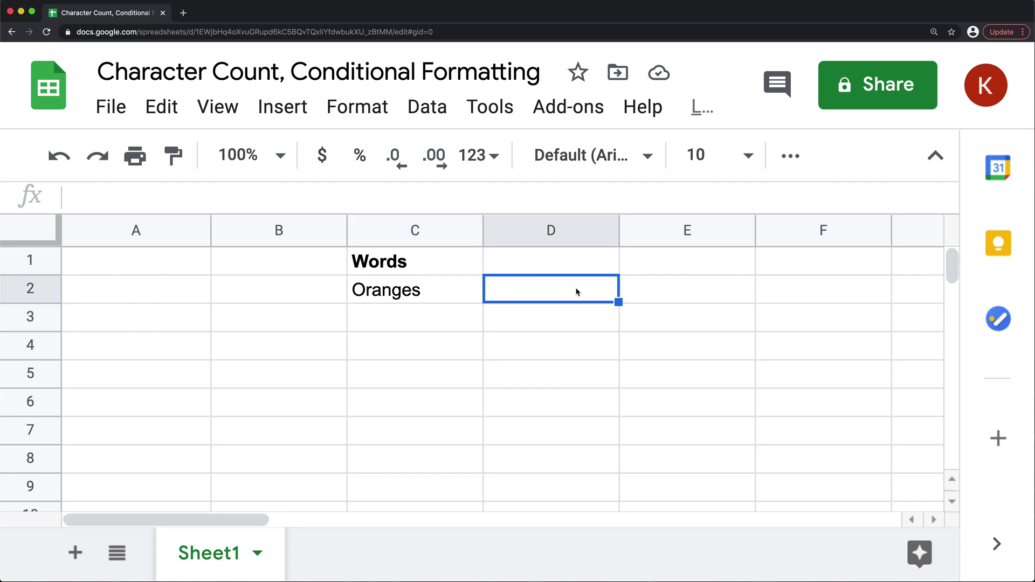
type("=LEN(")
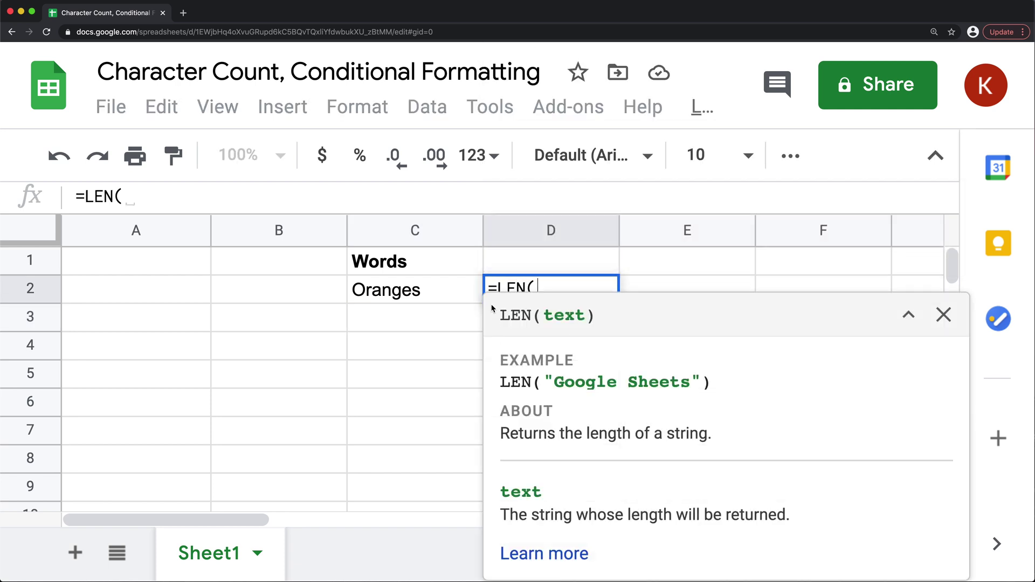
left_click(408, 297)
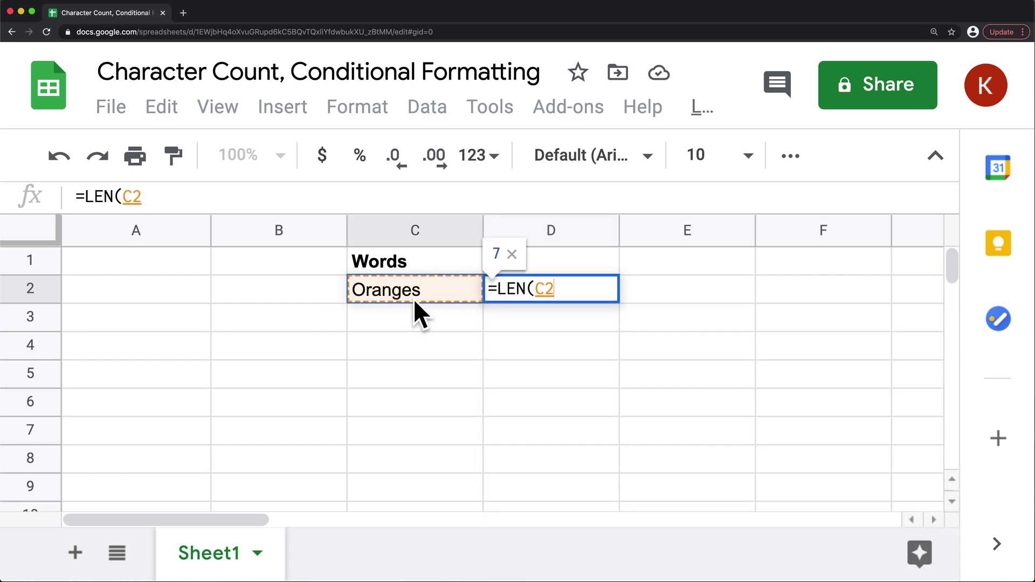
type(")")
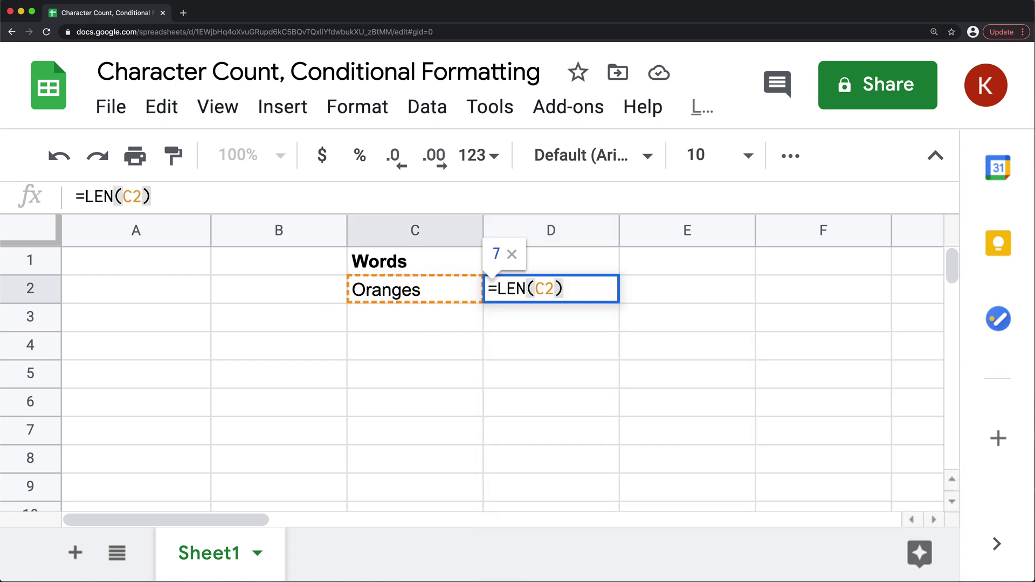
key("Return")
key("Up")
Step: Change C2 to 'My Oranges' so D2 shows 10
double_click(435, 290)
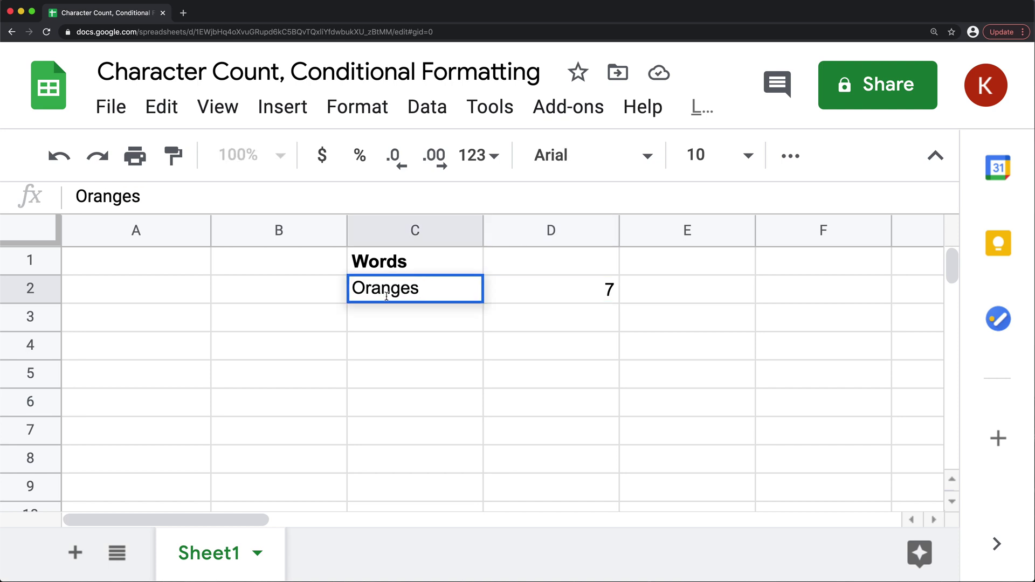
left_click(353, 289)
type("My")
key("Return")
key("Up")
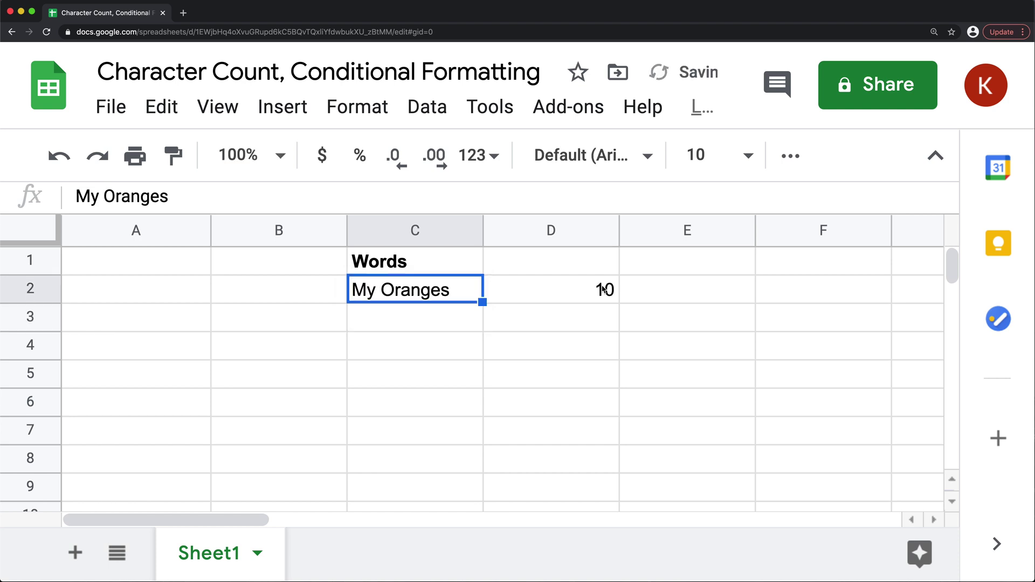
left_click(585, 292)
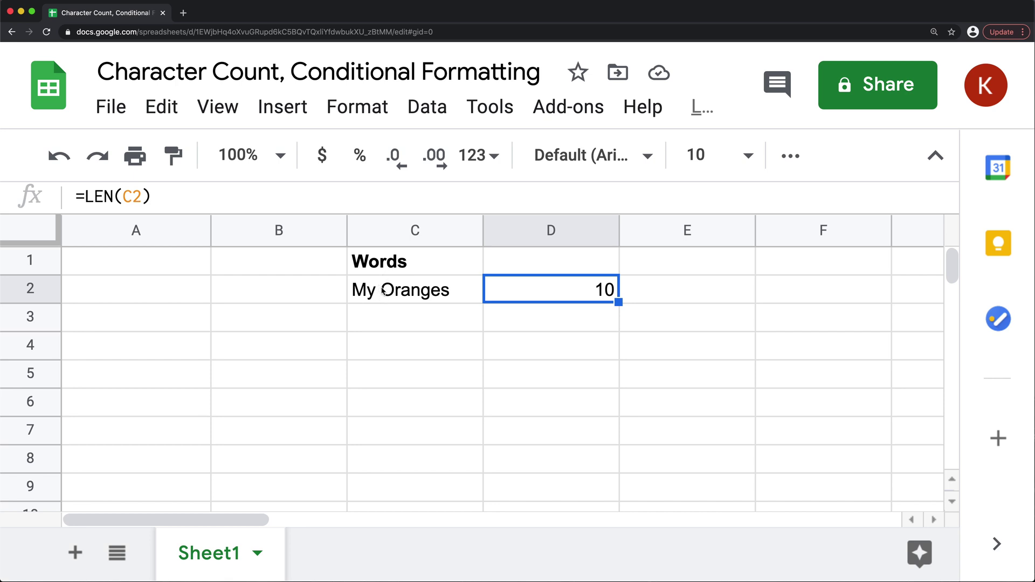
Step: Change D2's formula to =LEN(C2)>=15
double_click(575, 291)
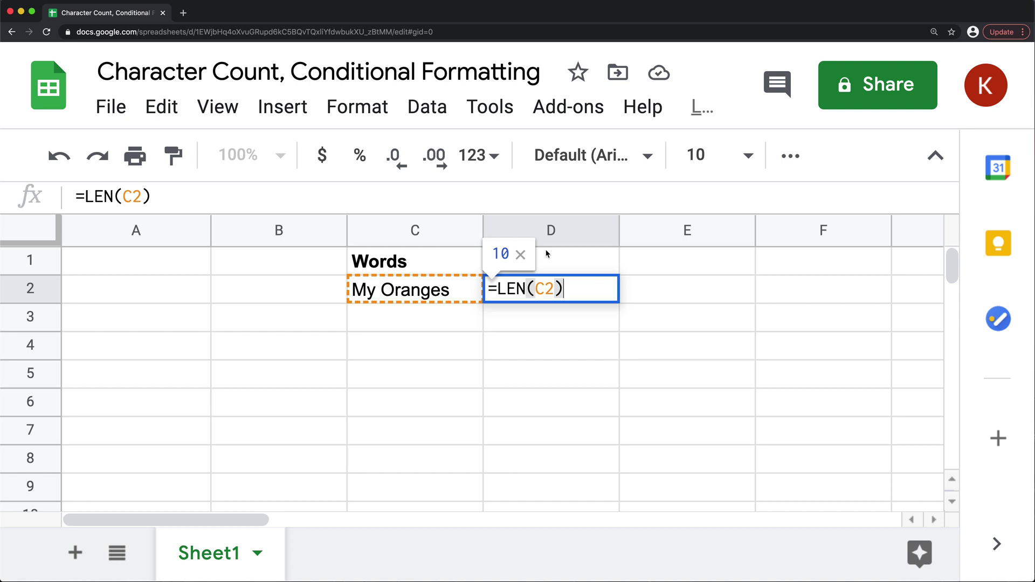
key("Return")
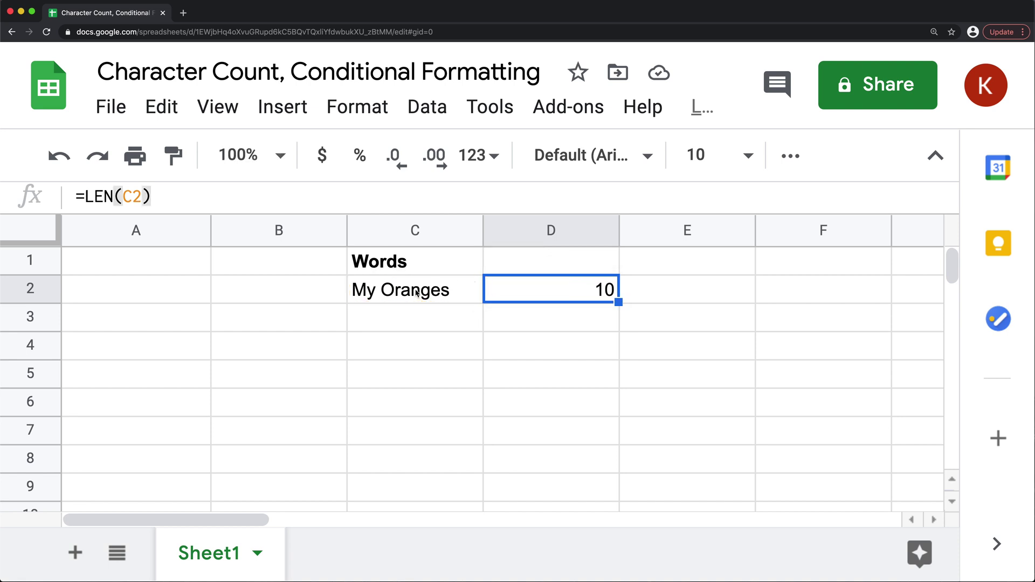
left_click(426, 294)
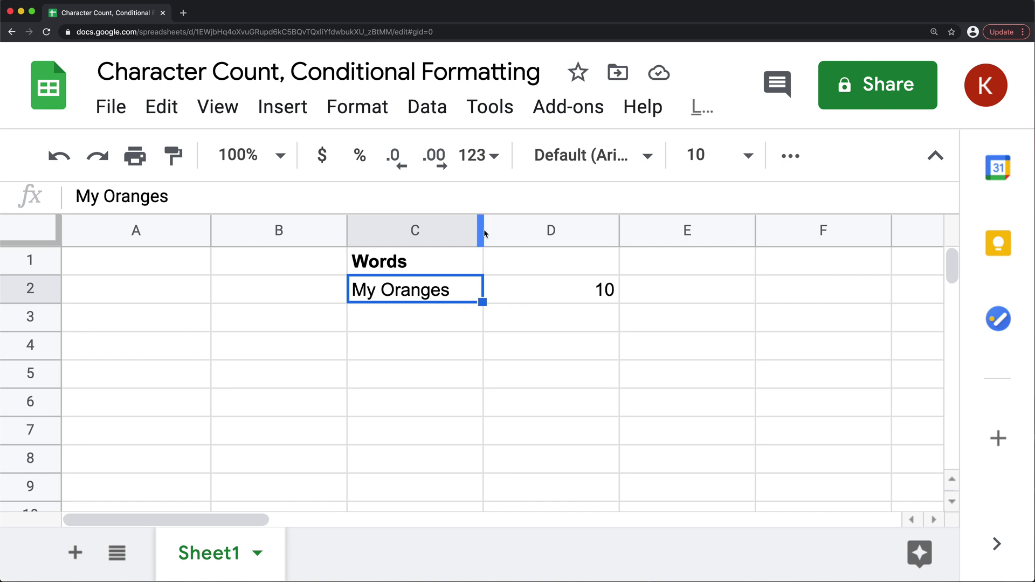
double_click(559, 292)
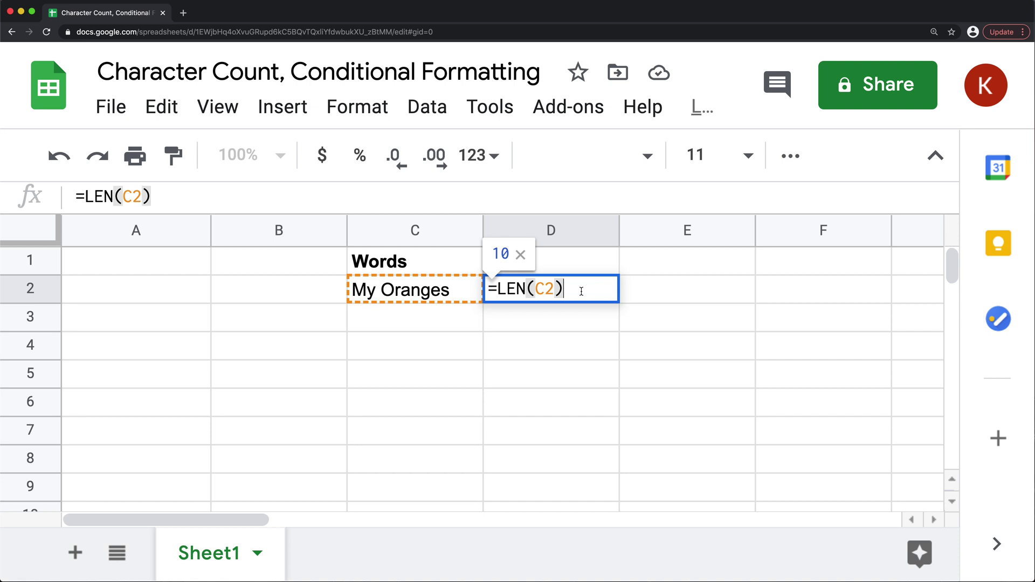
type(">=")
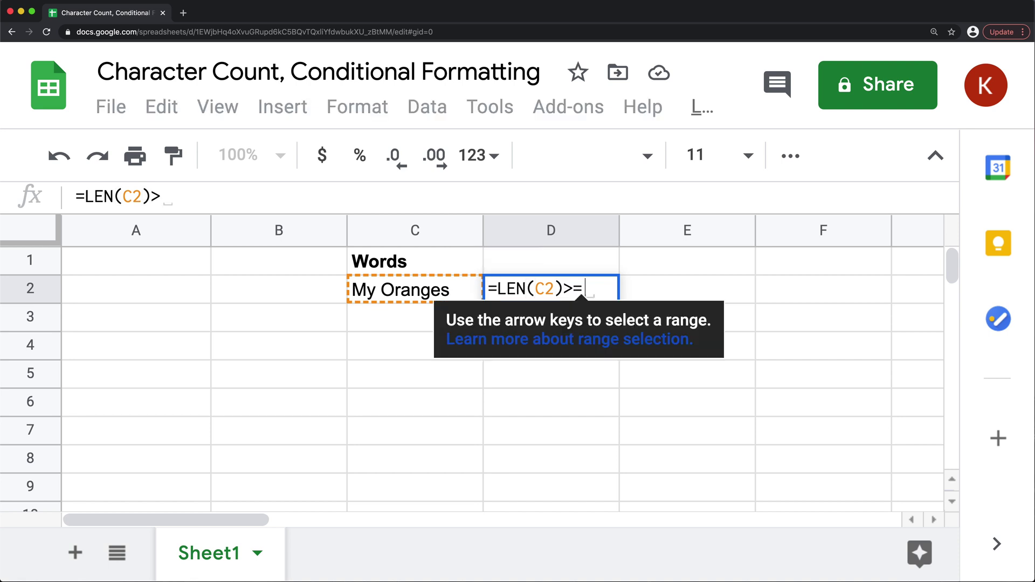
key("BackSpace")
type("15")
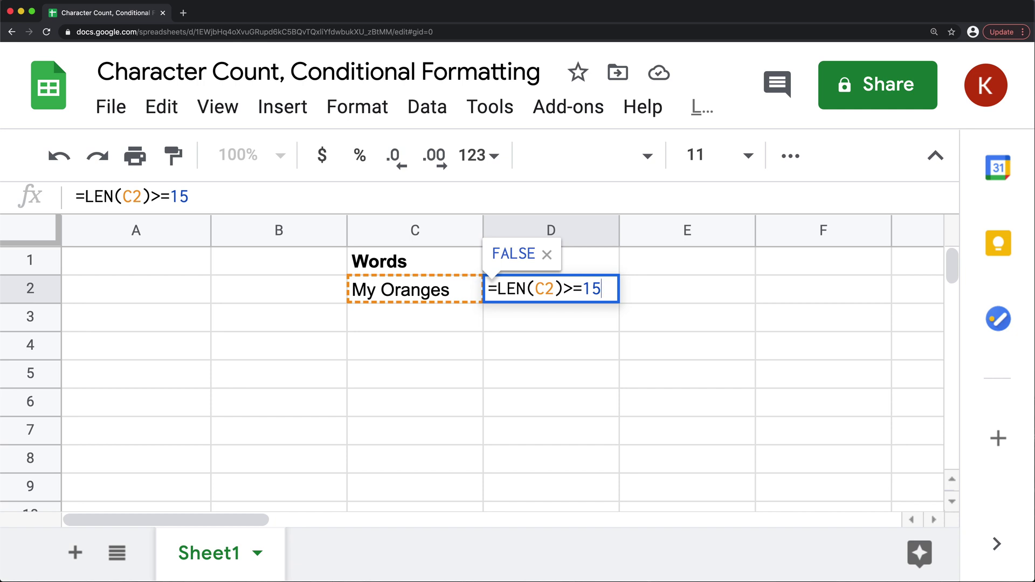
key("Return")
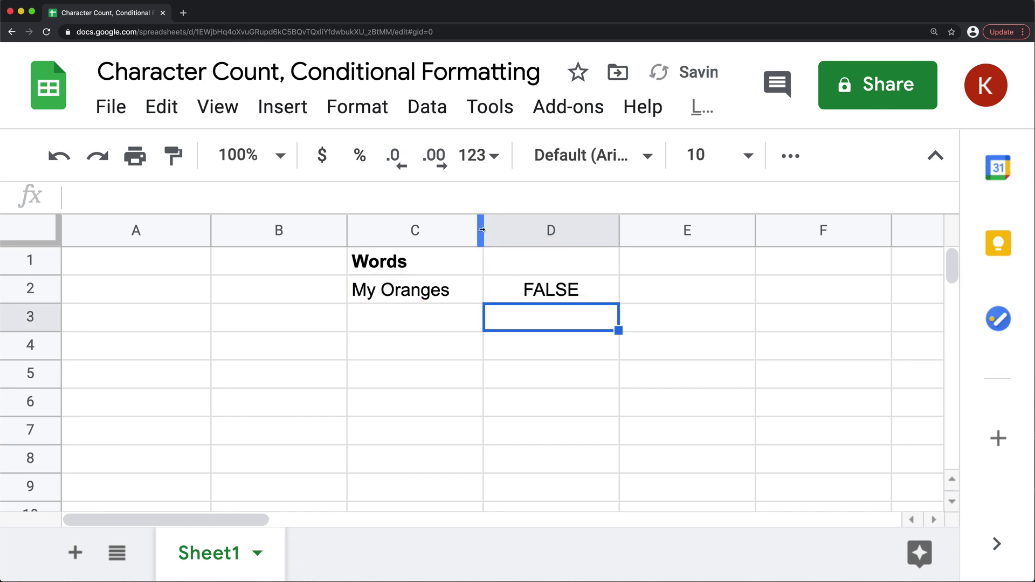
Step: Widen column C and extend C2 to 'My Oranges Keep Typing', making D2 TRUE
left_click_drag(483, 225, 522, 225)
left_click(465, 294)
double_click(466, 291)
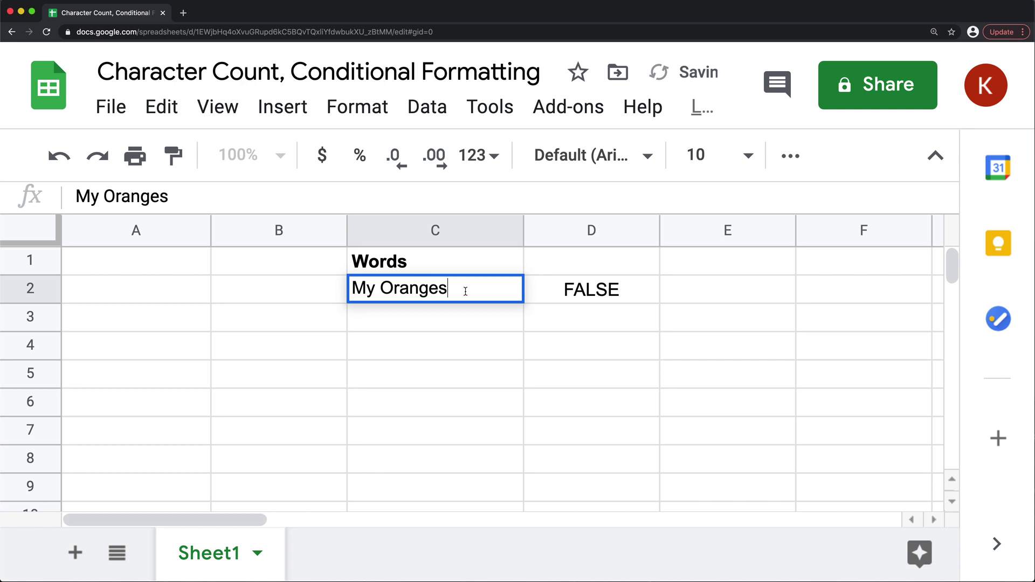
type("Kee")
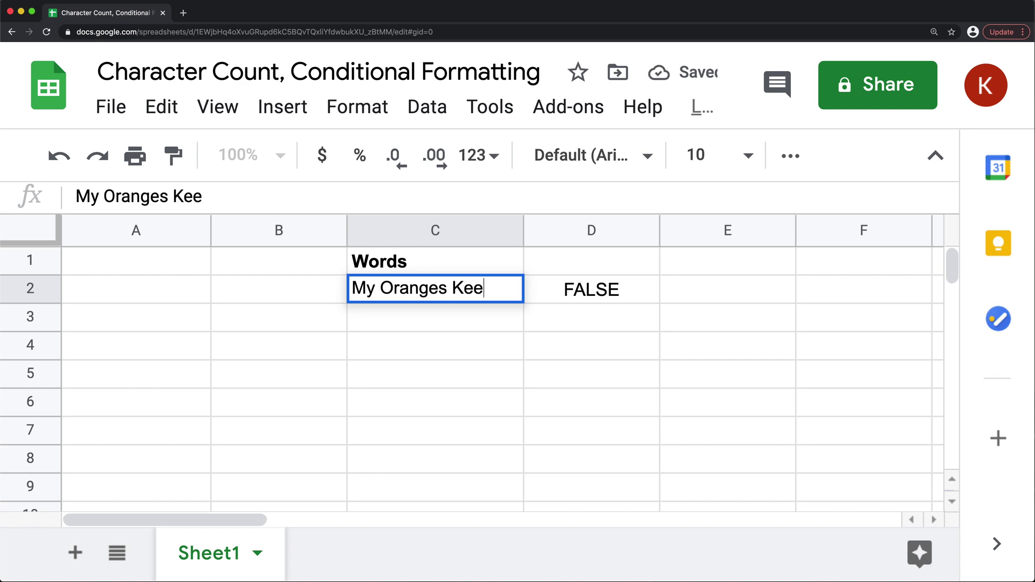
type("p Typ")
key("Return")
left_click_drag(521, 231, 604, 230)
left_click(679, 295)
left_click(768, 294)
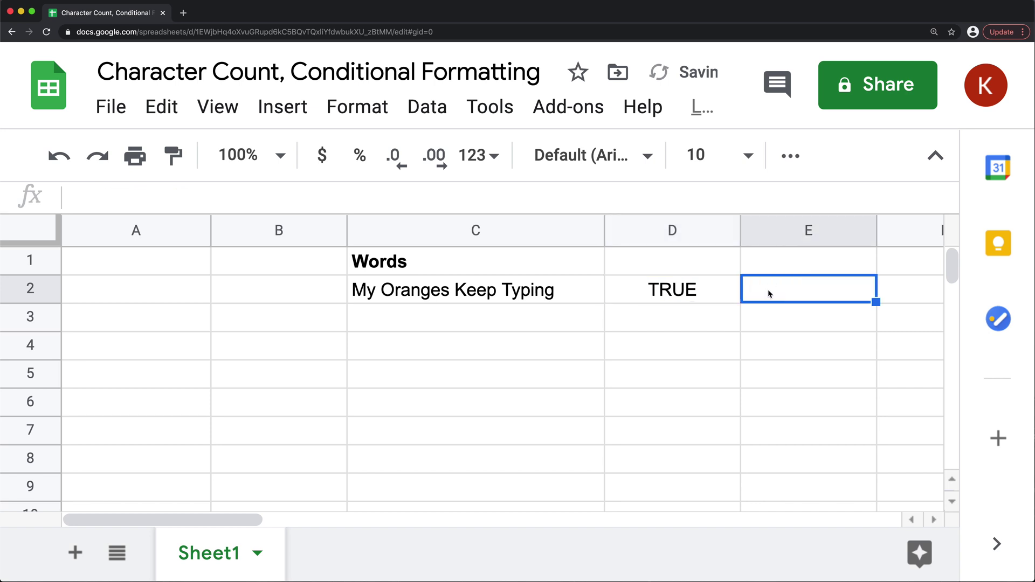
Step: Enter =LEN(C2) in E2, which shows 22
type("=LRN")
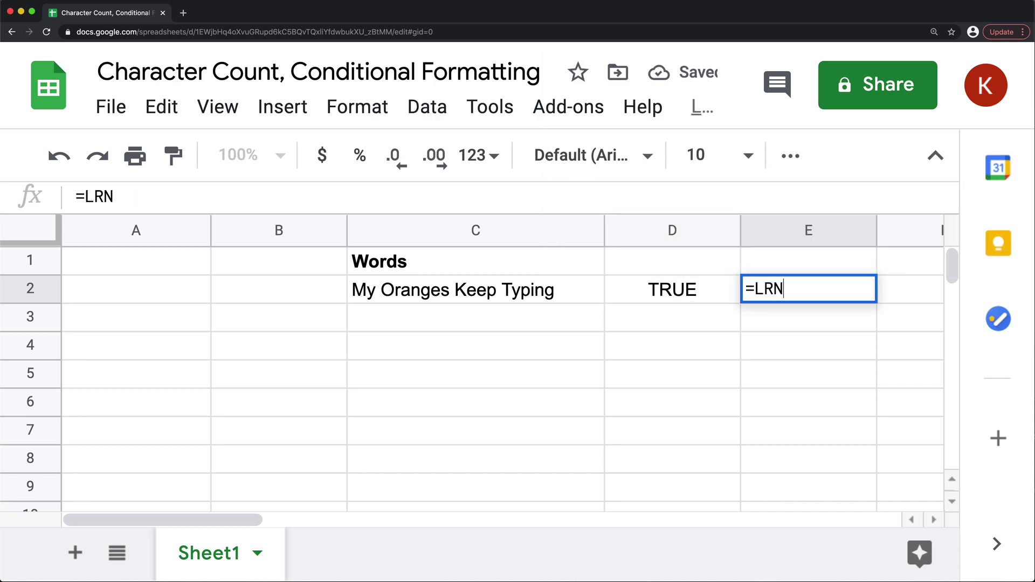
key("BackSpace")
key("BackSpace")
type("EN")
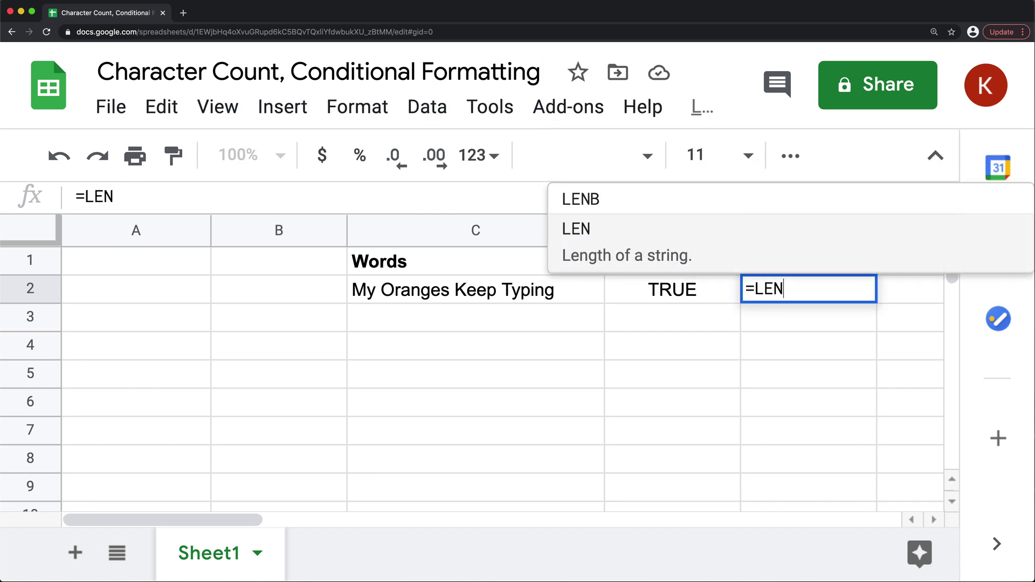
type("(")
left_click(474, 290)
key("Return")
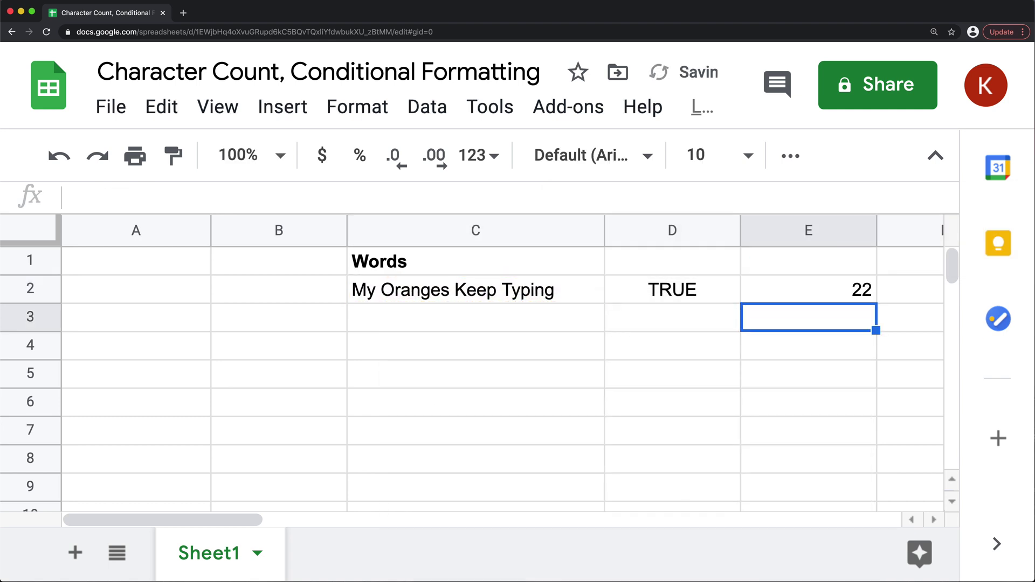
Step: Inspect D2's comparison formula without changing it
left_click(678, 292)
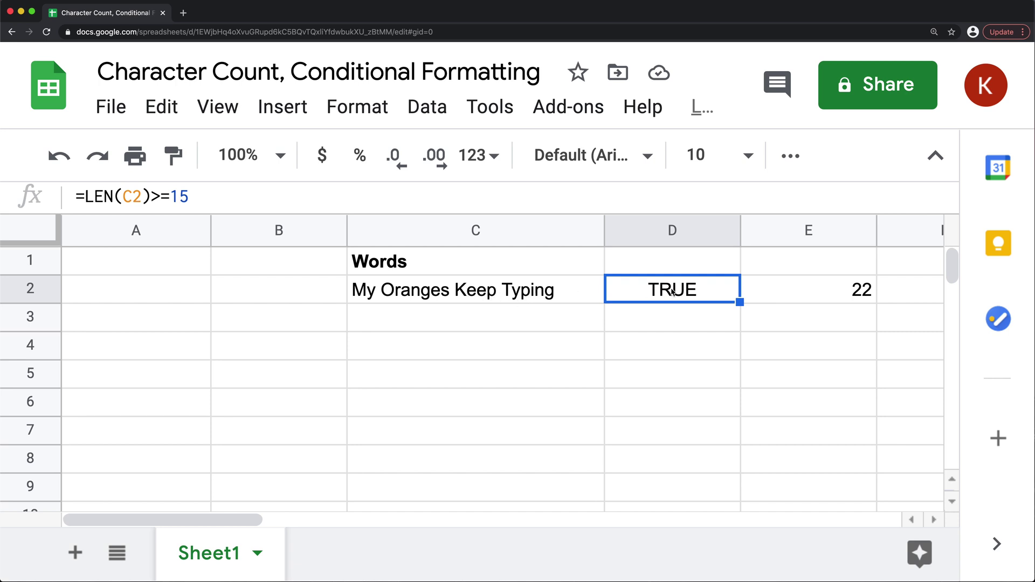
double_click(690, 290)
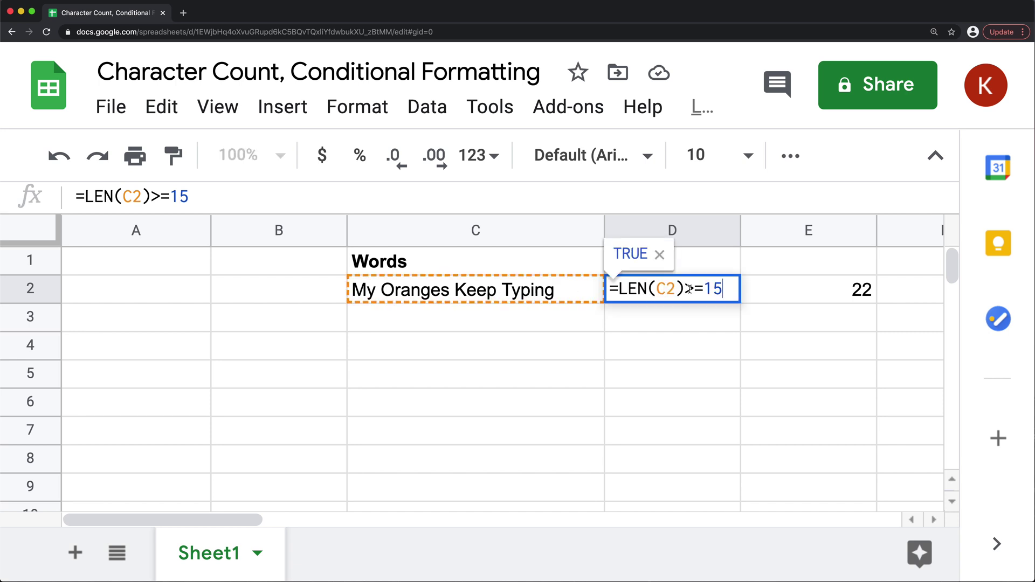
left_click(642, 289)
key("ctrl+a")
key("super+c")
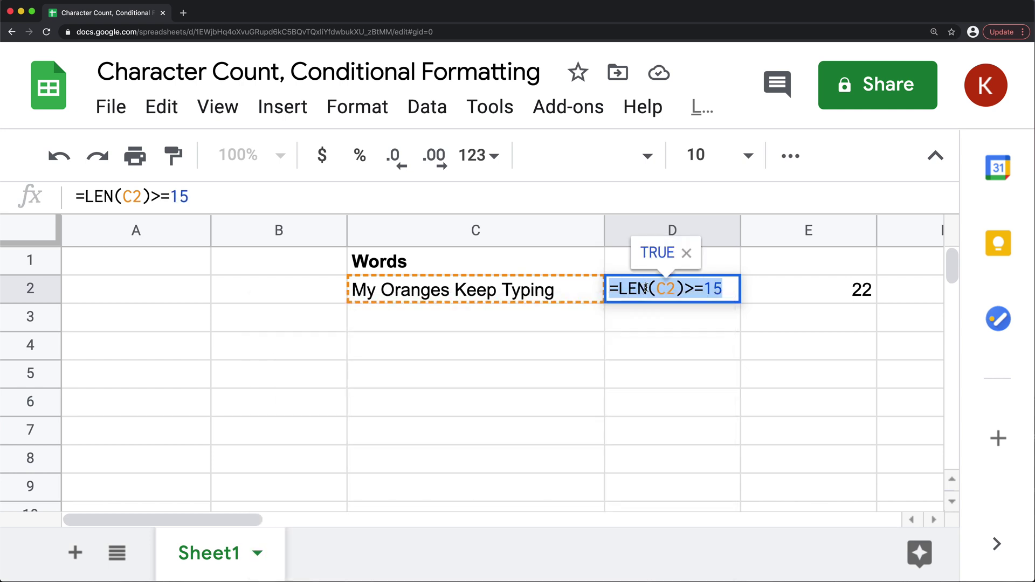
key("Escape")
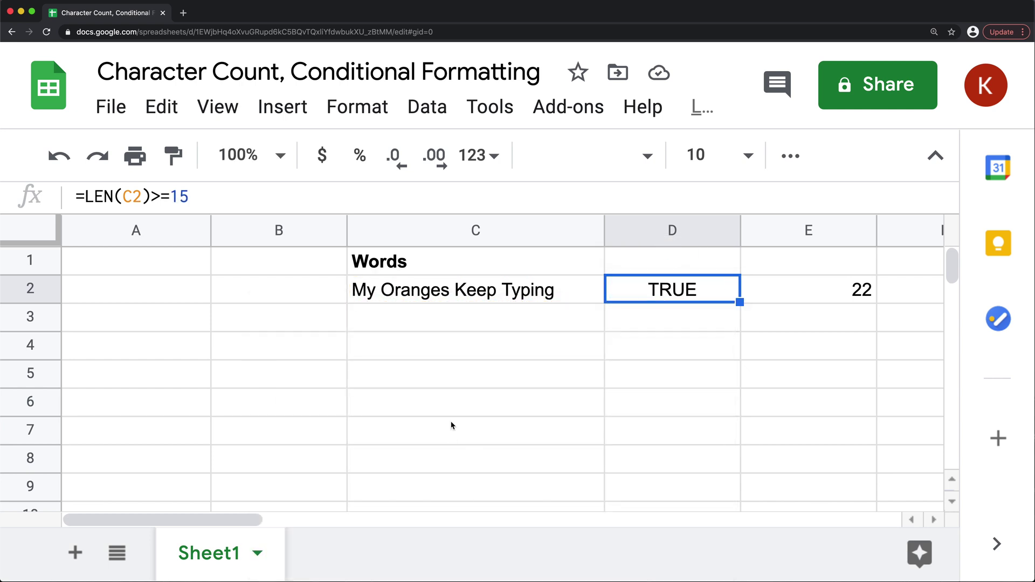
left_click(436, 292)
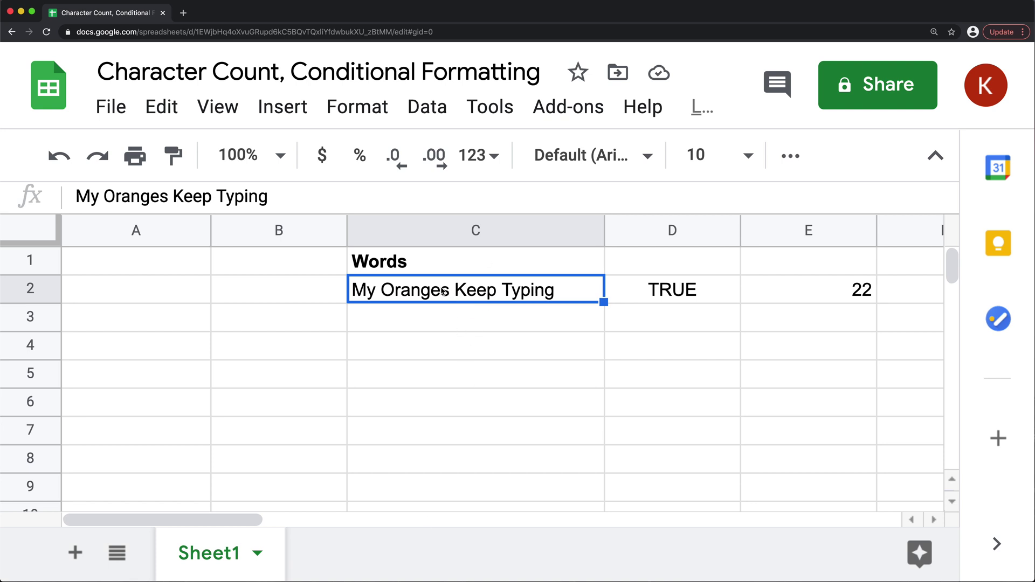
Step: Select C2:C9 and add a conditional formatting rule with custom formula =LEN(C2)>=15
left_click_drag(442, 291, 420, 485)
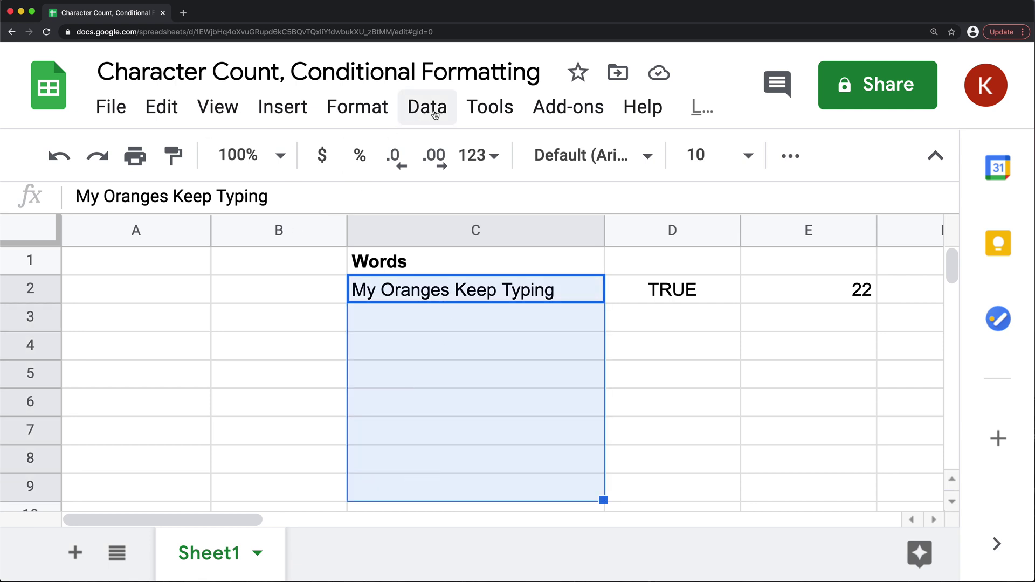
left_click(357, 111)
scroll(439, 339, "down", 5)
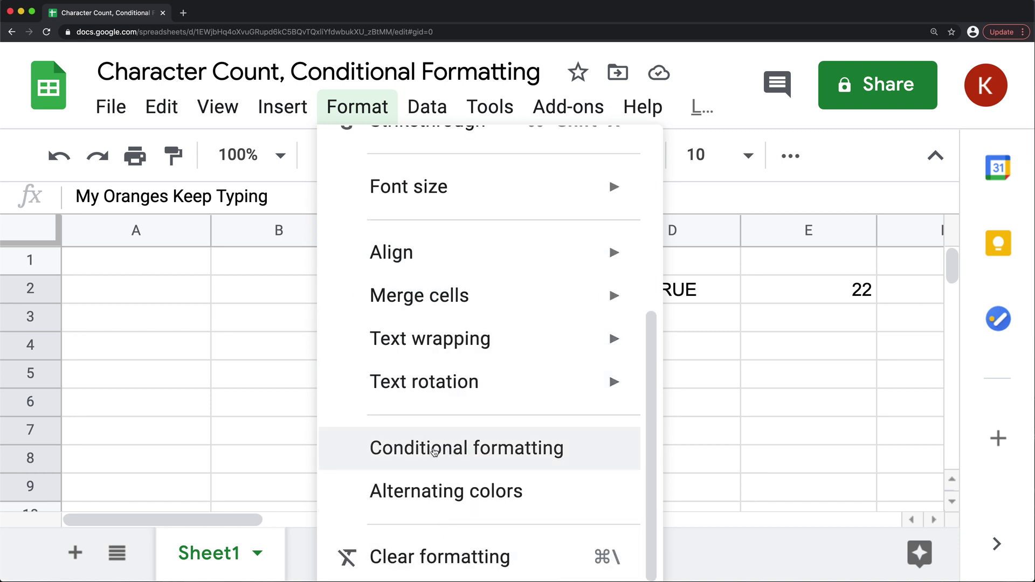
left_click(450, 452)
key("super+minus")
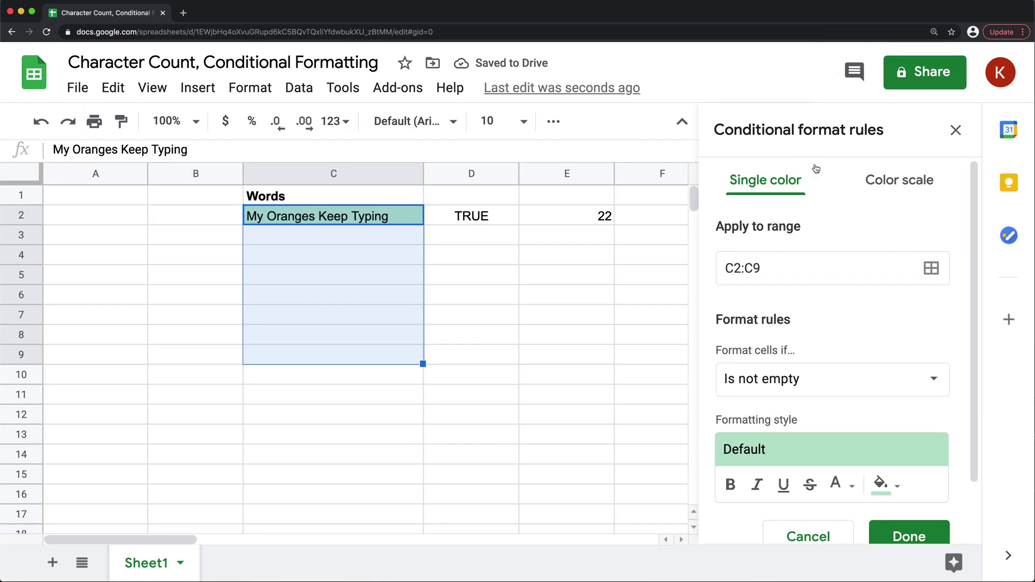
left_click(772, 381)
scroll(776, 399, "down", 5)
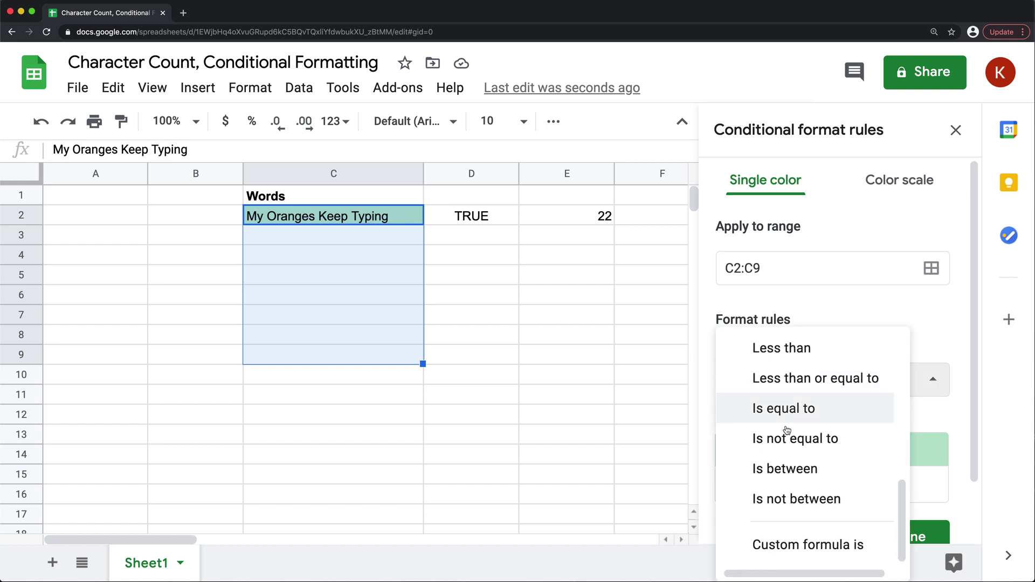
left_click(810, 547)
left_click(746, 422)
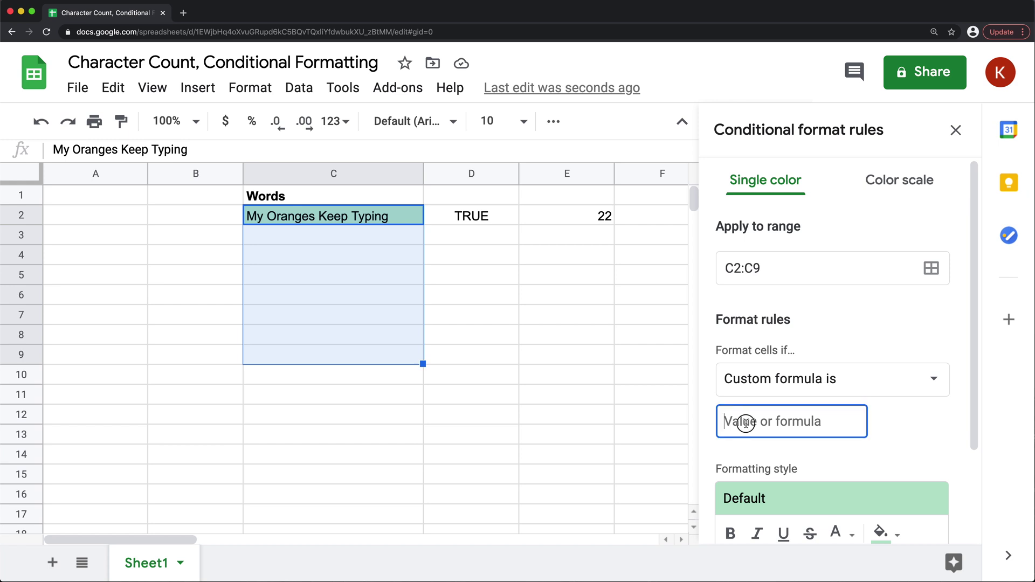
key("super+v")
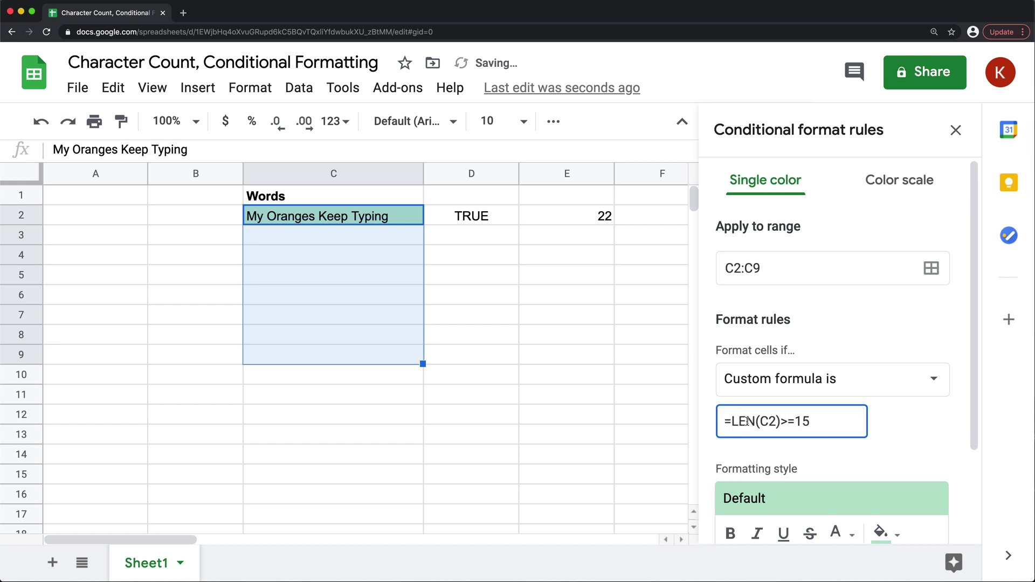
scroll(780, 418, "down", 3)
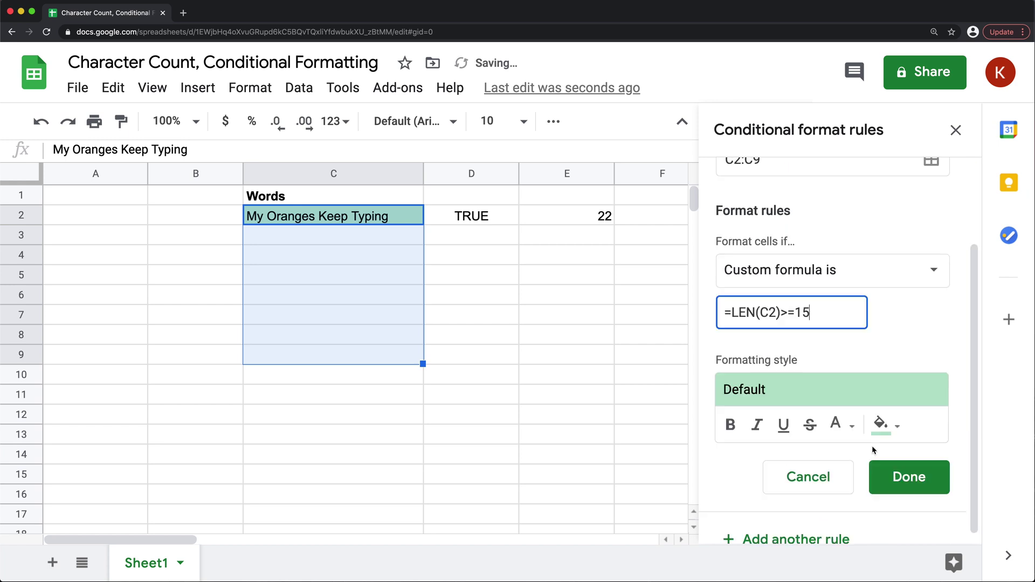
Step: Style the length rule with a dark red fill and white text, then save it
left_click(898, 424)
left_click(839, 417)
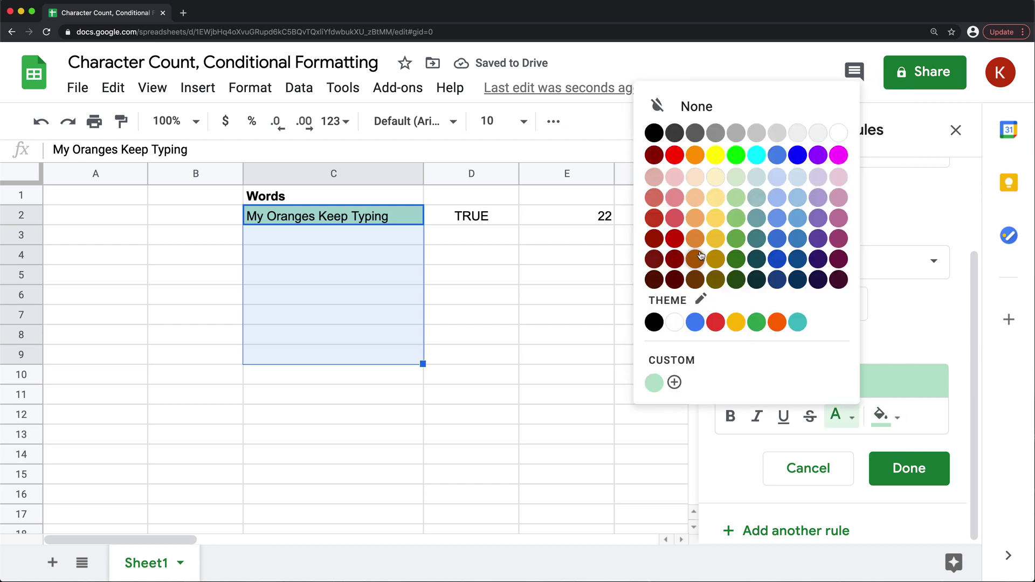
left_click(679, 245)
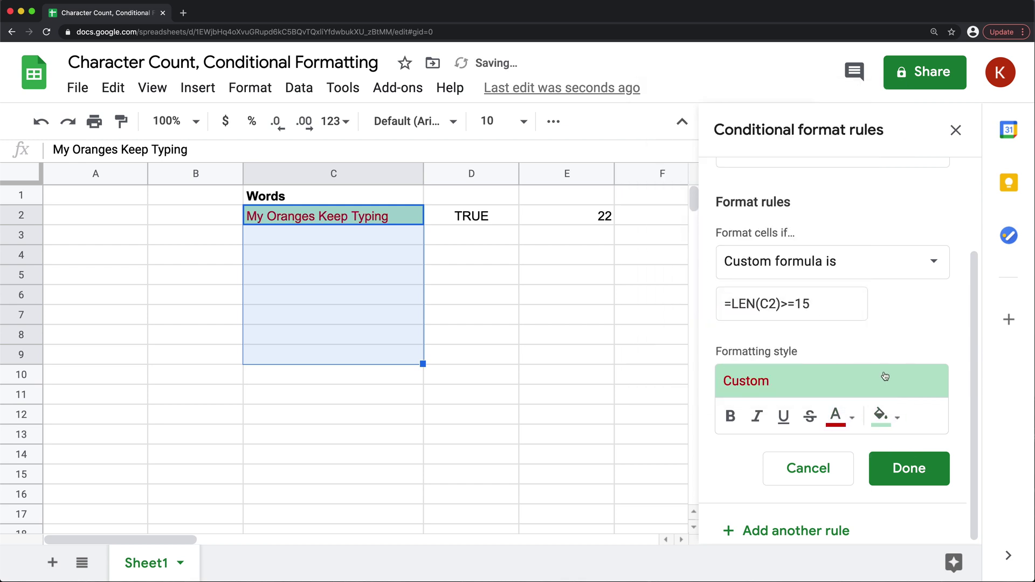
left_click(898, 420)
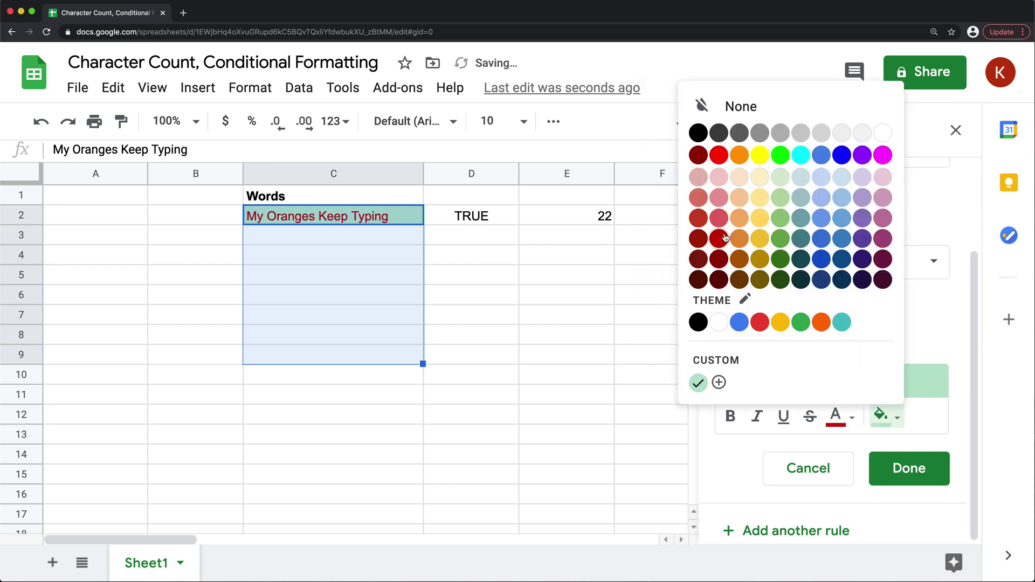
left_click(721, 261)
left_click(845, 420)
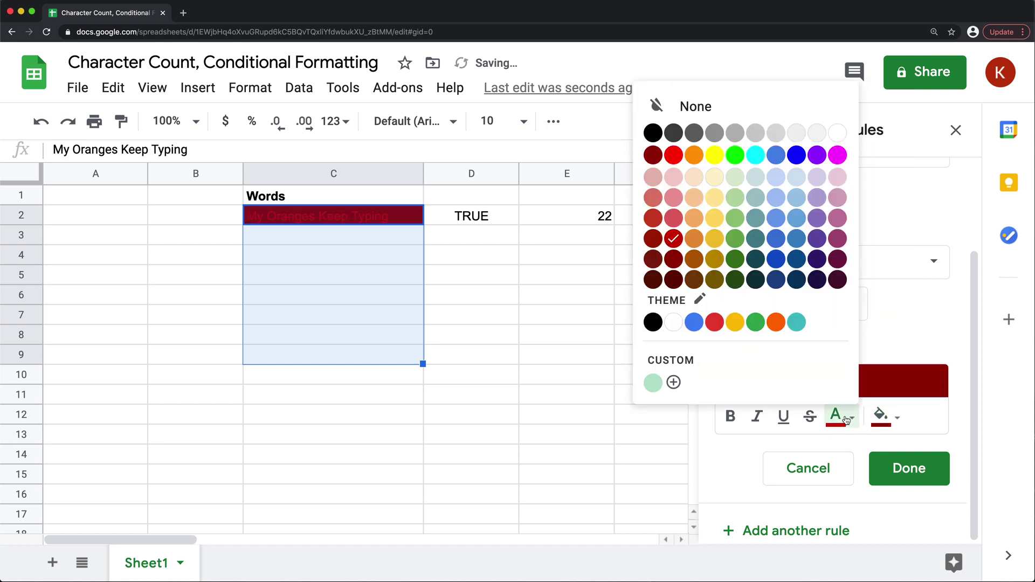
left_click(836, 133)
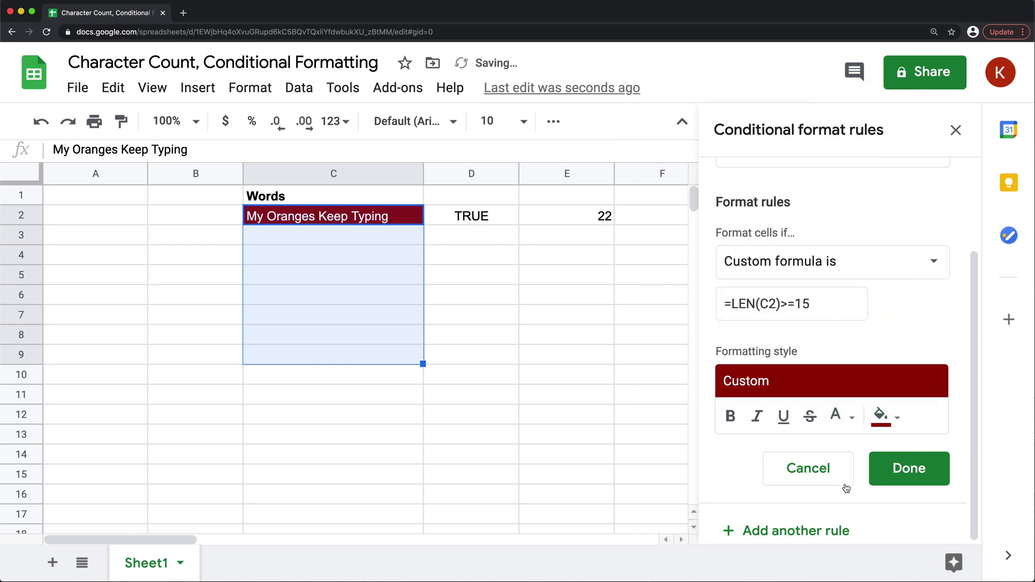
left_click(902, 473)
Step: Trim C2 to 'My Oranges Kee' (14 characters), so D2 reads FALSE and E2 shows 14
double_click(399, 216)
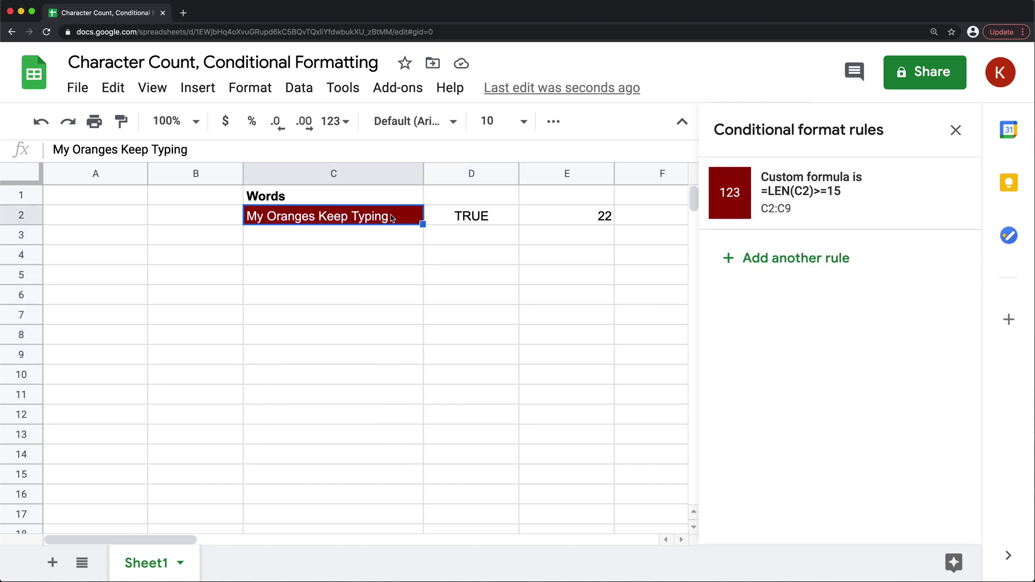
key("BackSpace")
key("BackSpace")
key("BackSpace")
key("BackSpace")
key("BackSpace")
key("BackSpace")
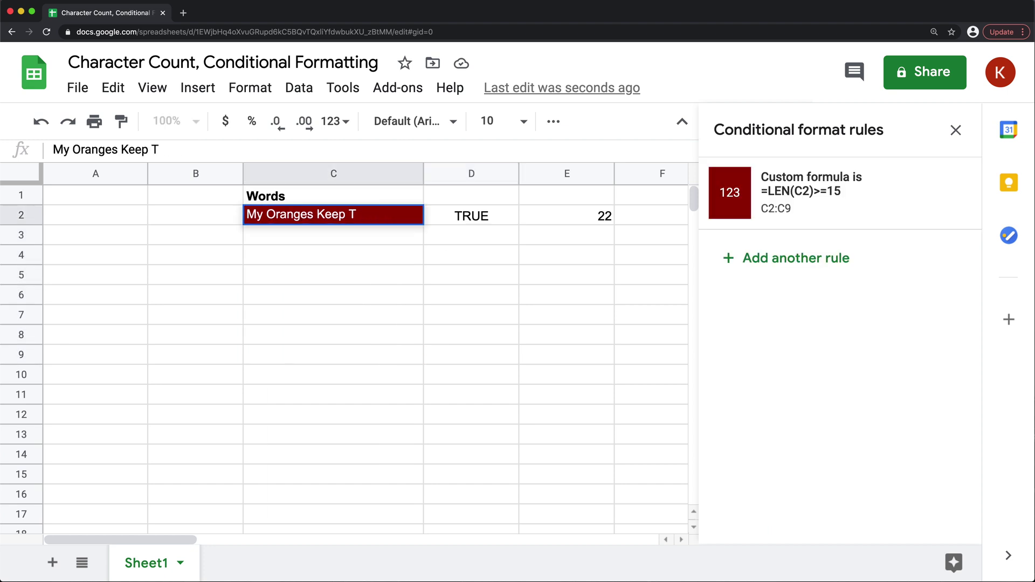
key("Return")
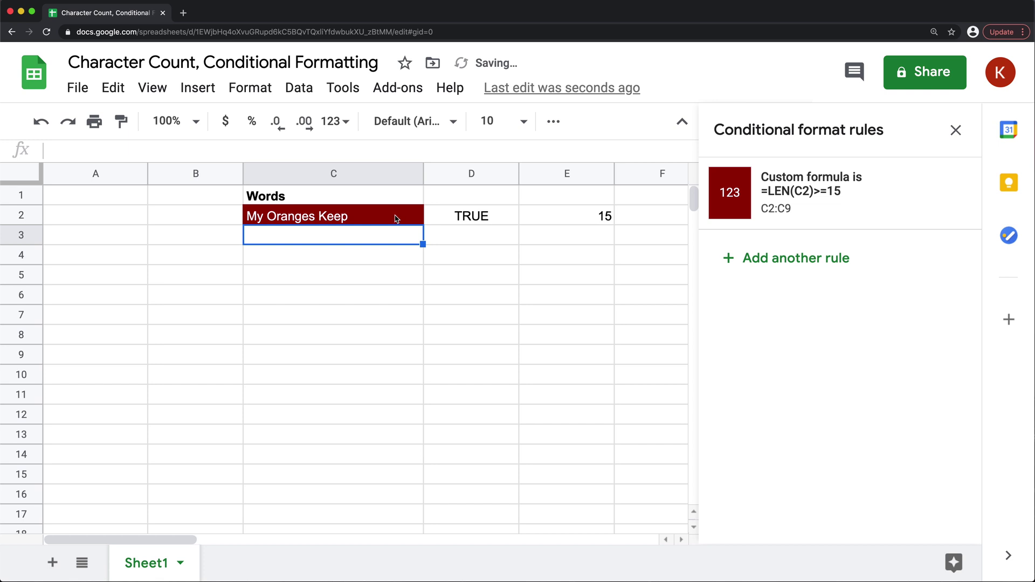
left_click(396, 218)
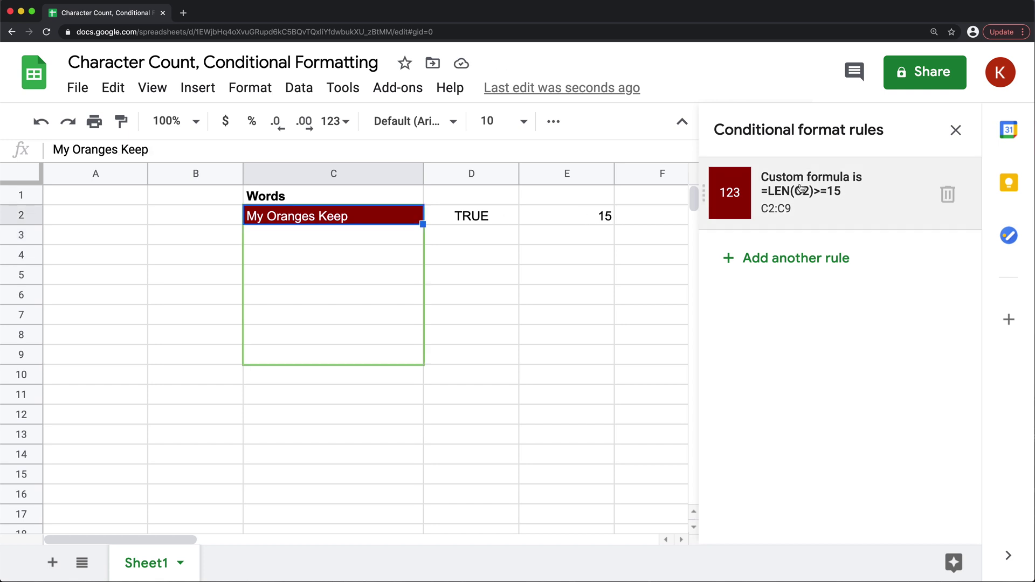
double_click(358, 219)
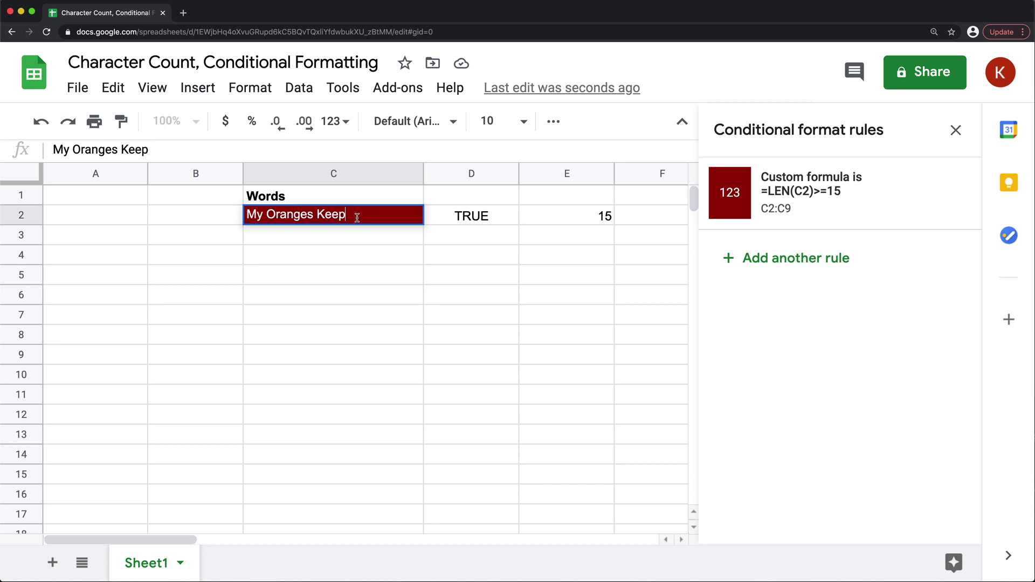
key("BackSpace")
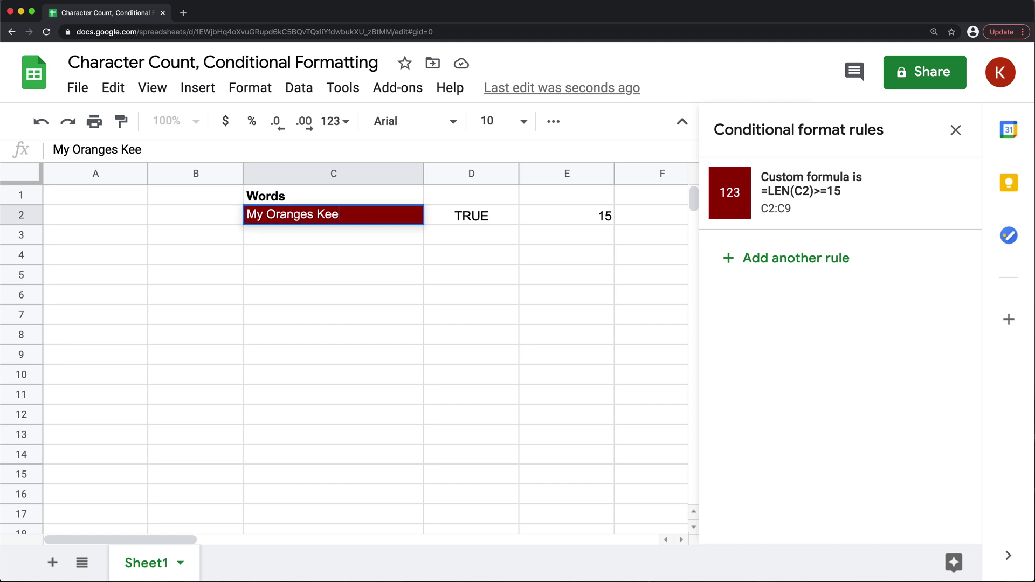
key("Return")
left_click(377, 220)
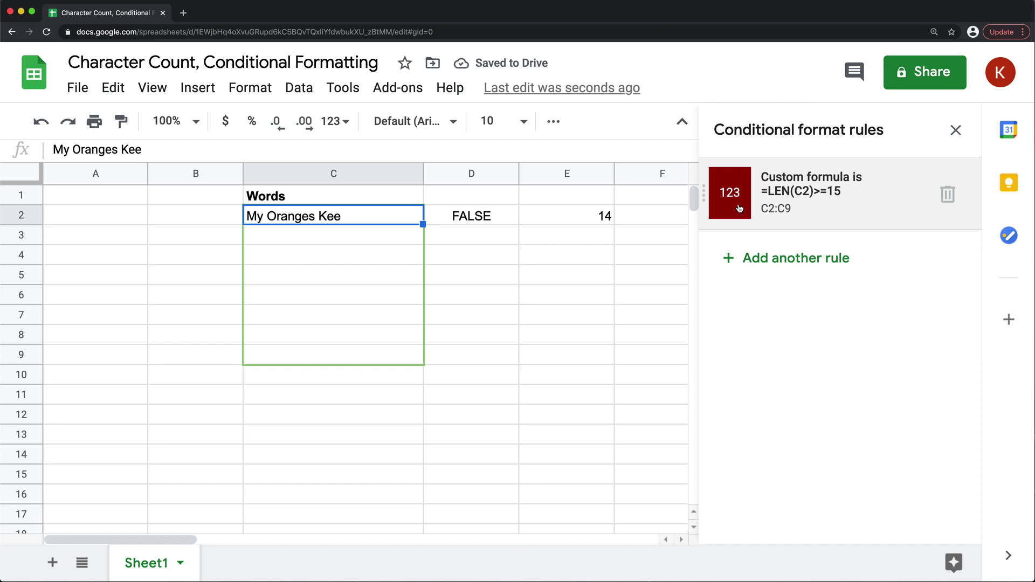
Step: Edit the rule's formula from >=15 to >15 and save it
left_click(835, 199)
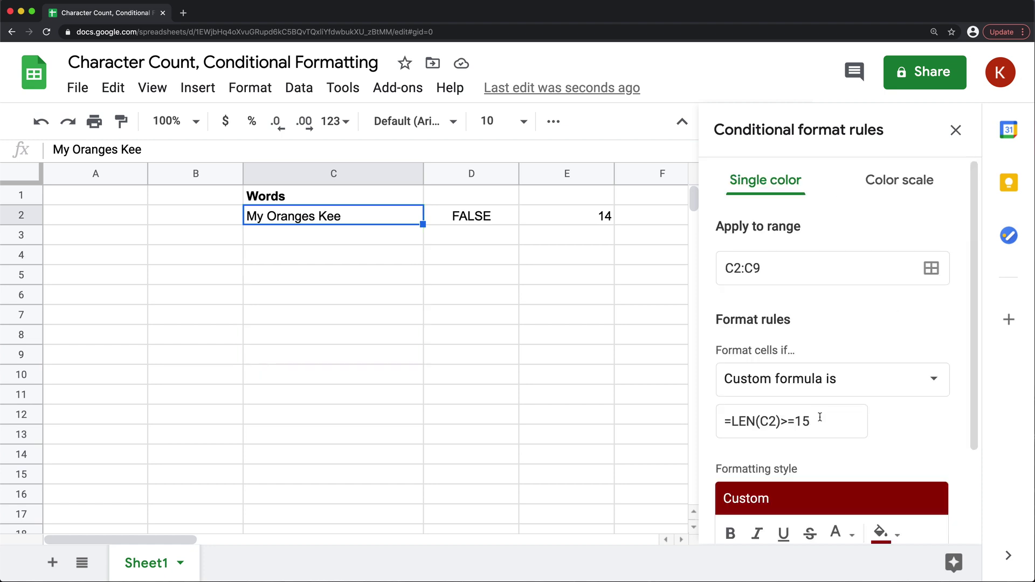
left_click(797, 420)
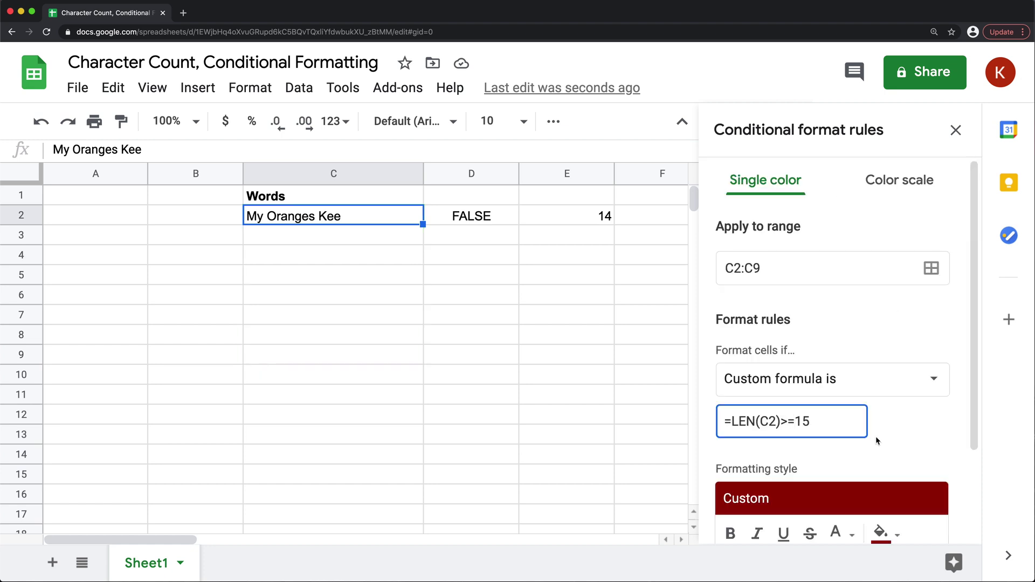
key("BackSpace")
scroll(857, 450, "down", 2)
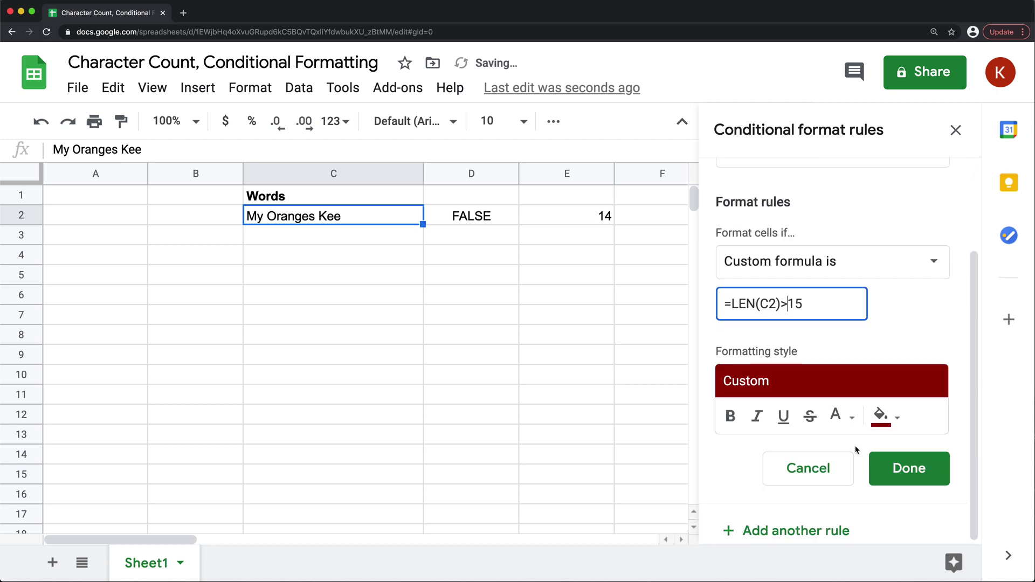
left_click(908, 468)
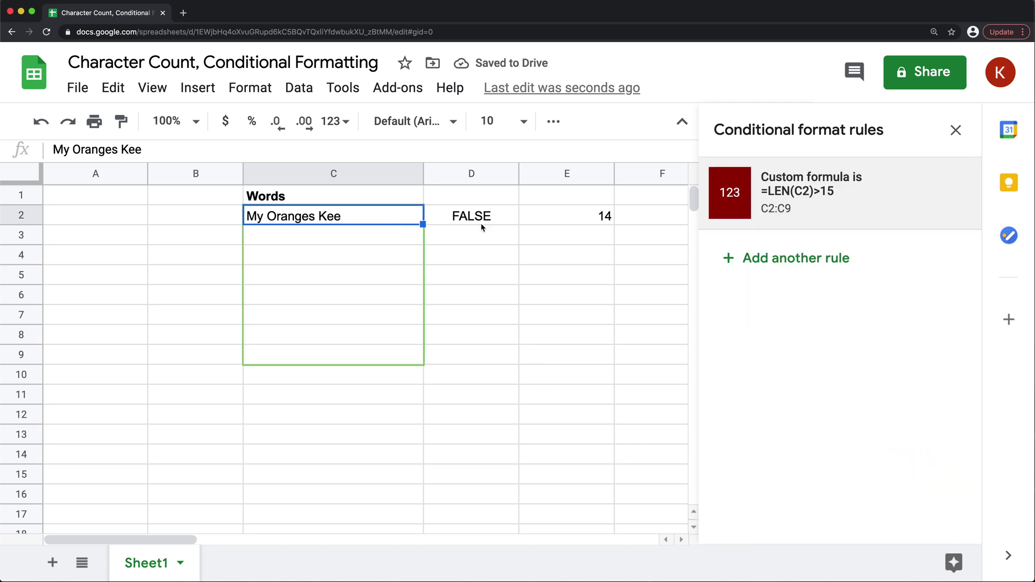
Step: Lengthen C2 to 'My Oranges Keeps' to test the rule, then shorten it to 'My Oranges'
left_click(368, 216)
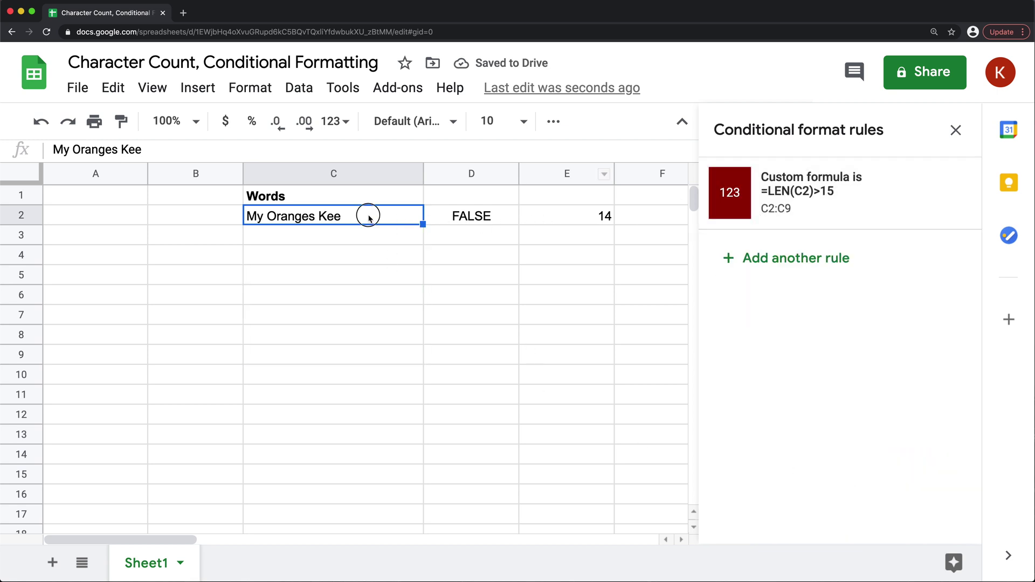
double_click(369, 217)
type("p")
key("Return")
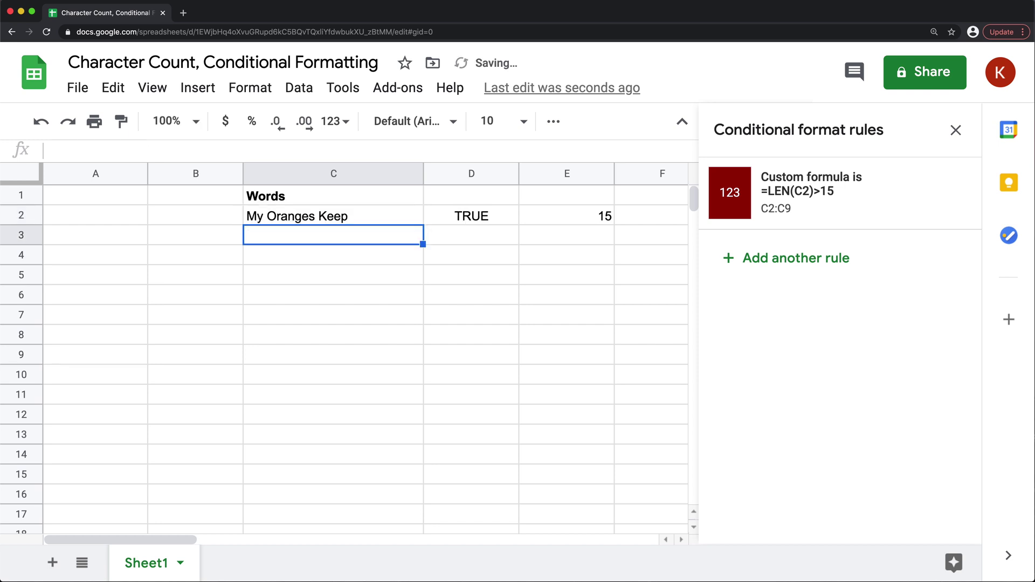
left_click(382, 218)
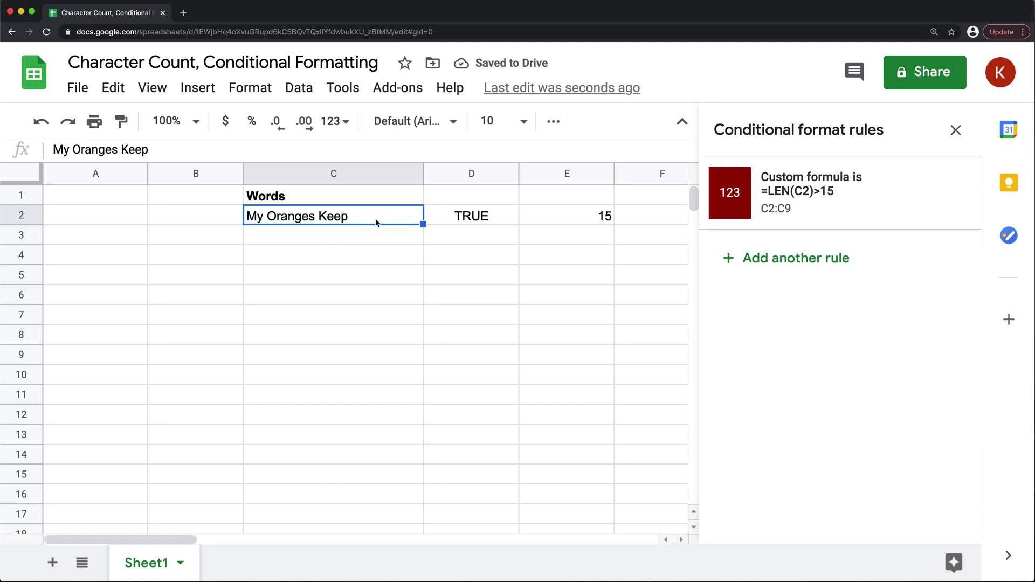
double_click(377, 223)
type("s G")
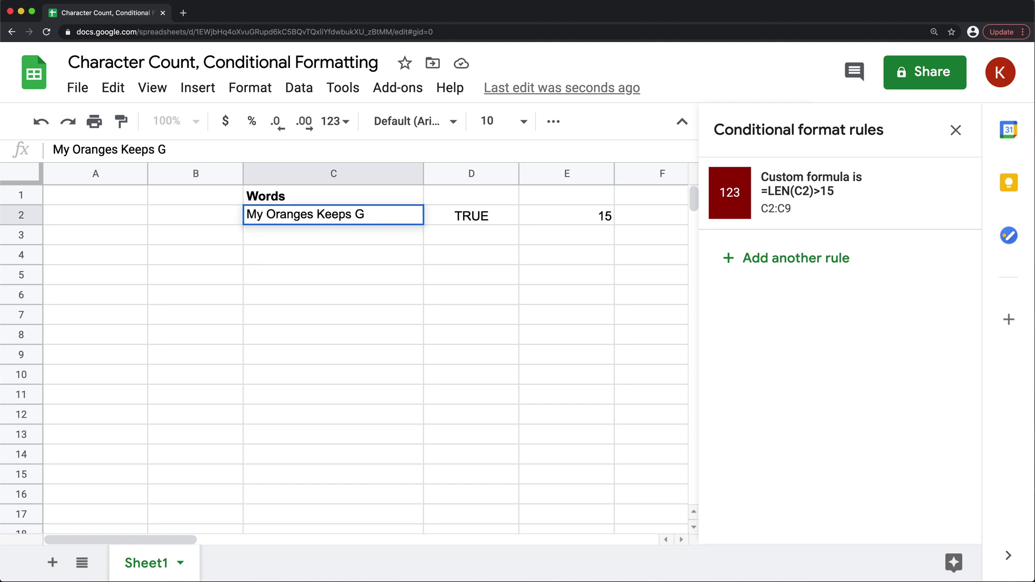
key("BackSpace")
key("BackSpace")
key("Return")
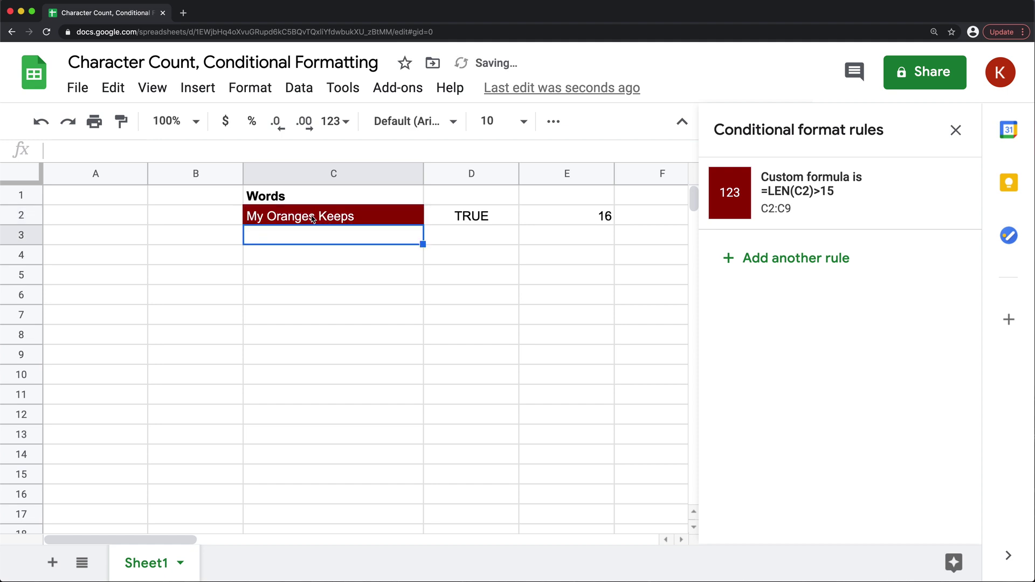
double_click(377, 216)
key("BackSpace")
key("BackSpace")
key("BackSpace")
key("BackSpace")
key("BackSpace")
key("BackSpace")
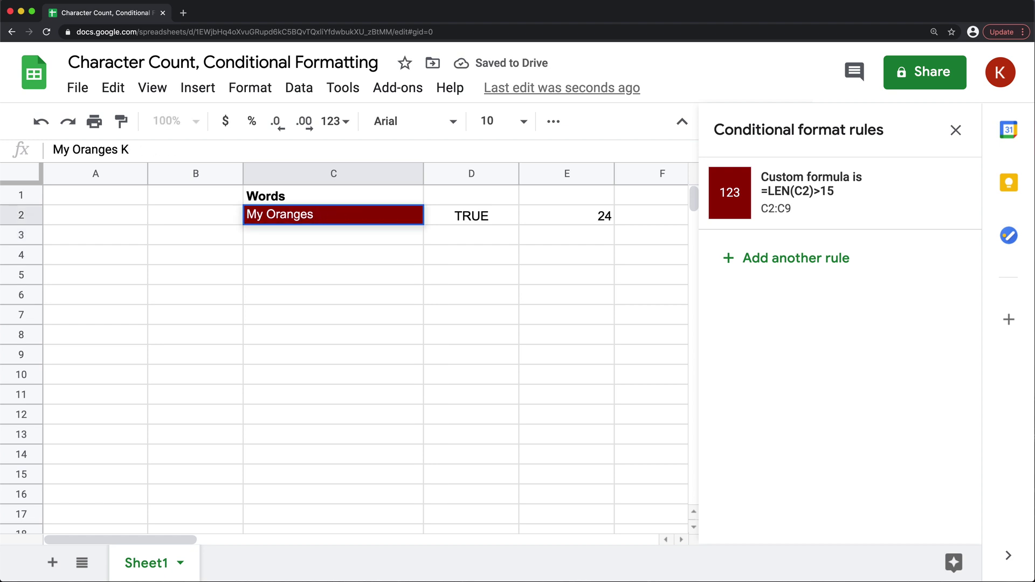
key("Return")
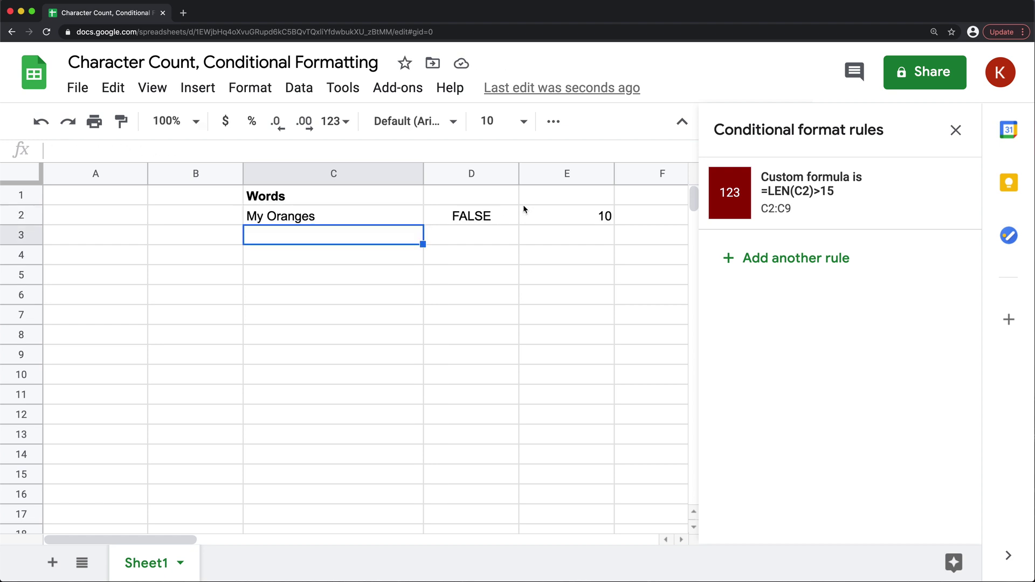
Step: Enter 'More text here' in C3, briefly append 'text' to test the highlight, then revert it
type("More text here")
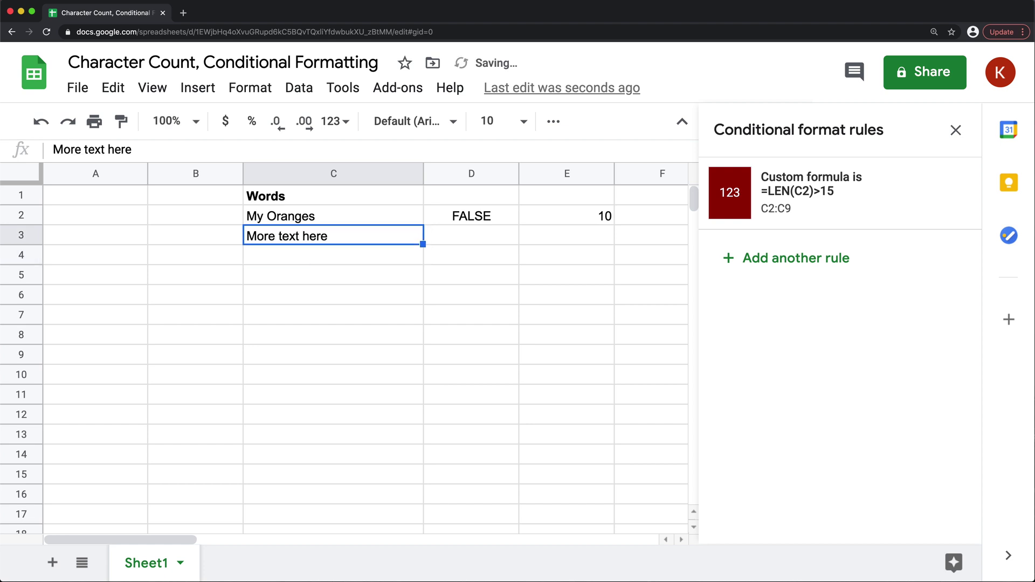
double_click(353, 238)
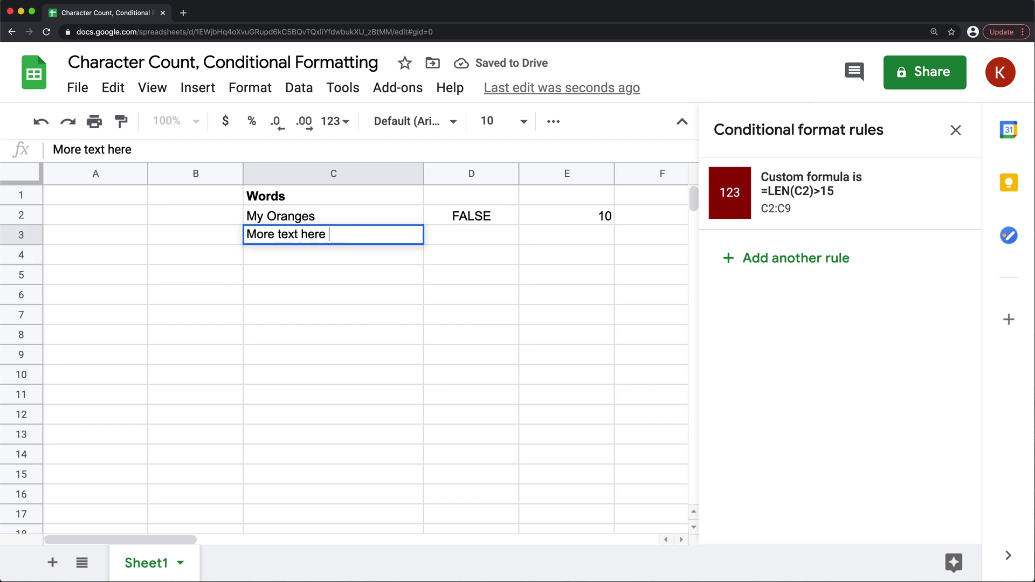
type("text")
key("Return")
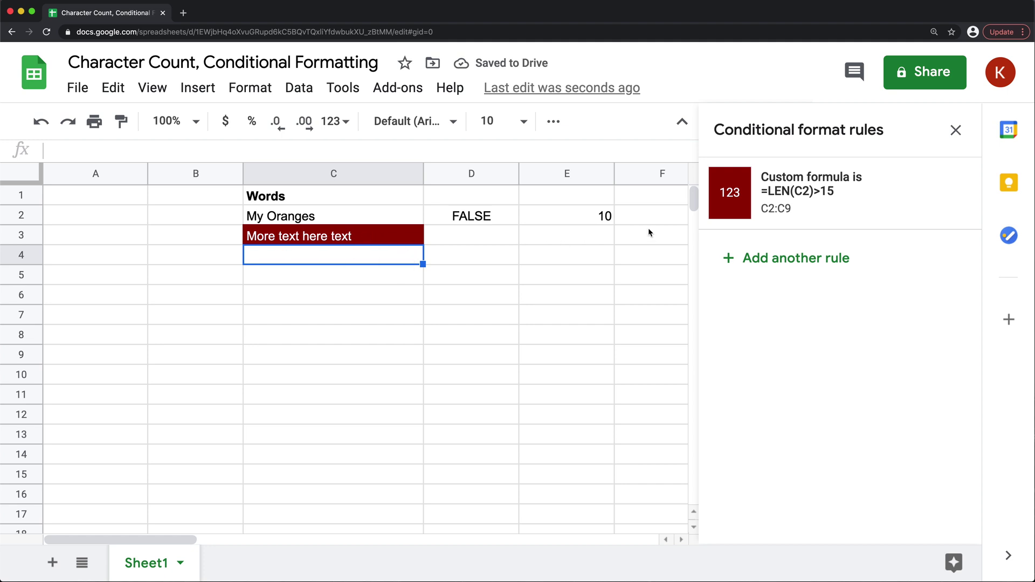
left_click(363, 237)
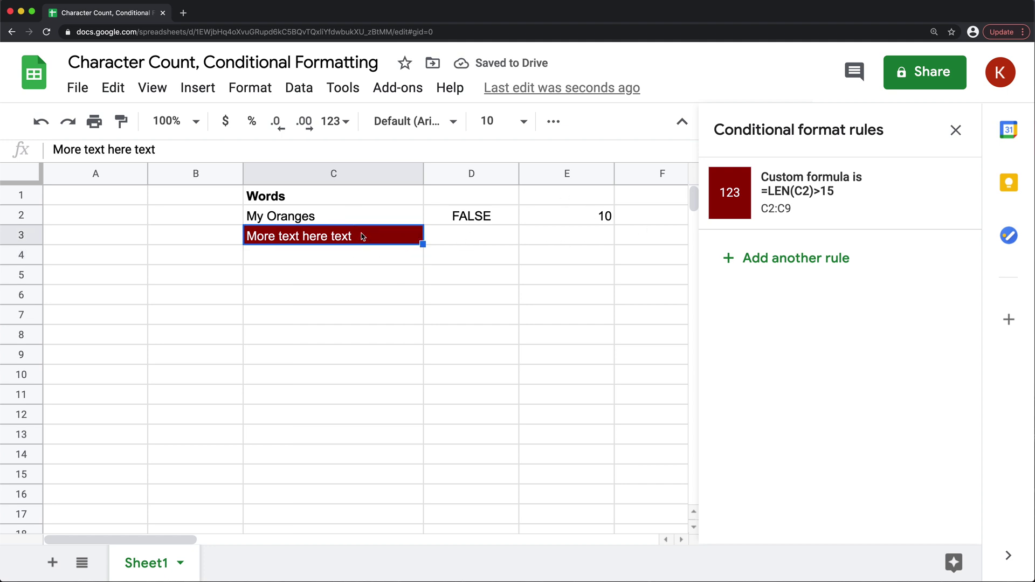
double_click(363, 237)
key("BackSpace")
key("BackSpace")
key("BackSpace")
key("BackSpace")
key("BackSpace")
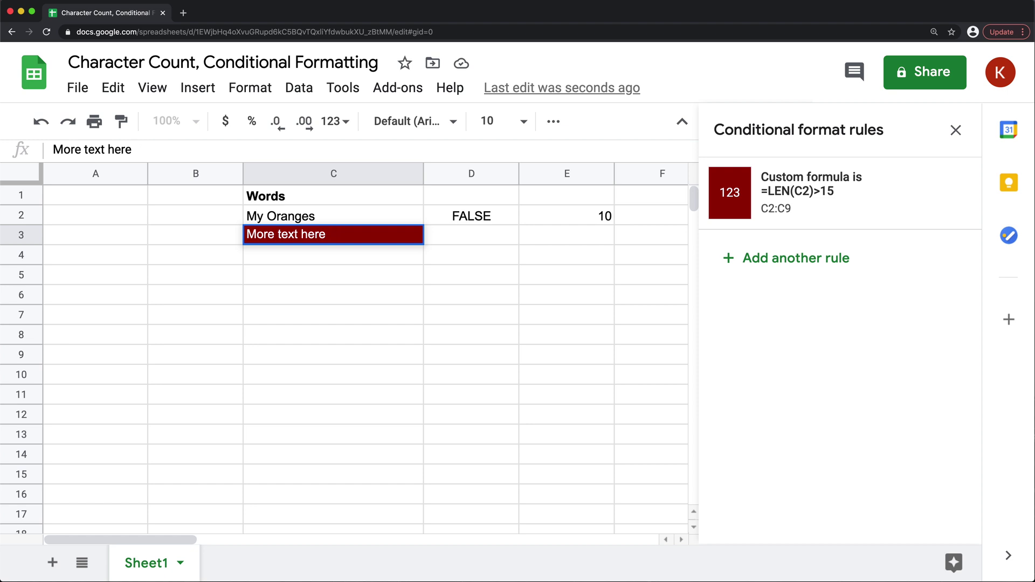
key("Return")
left_click(365, 218)
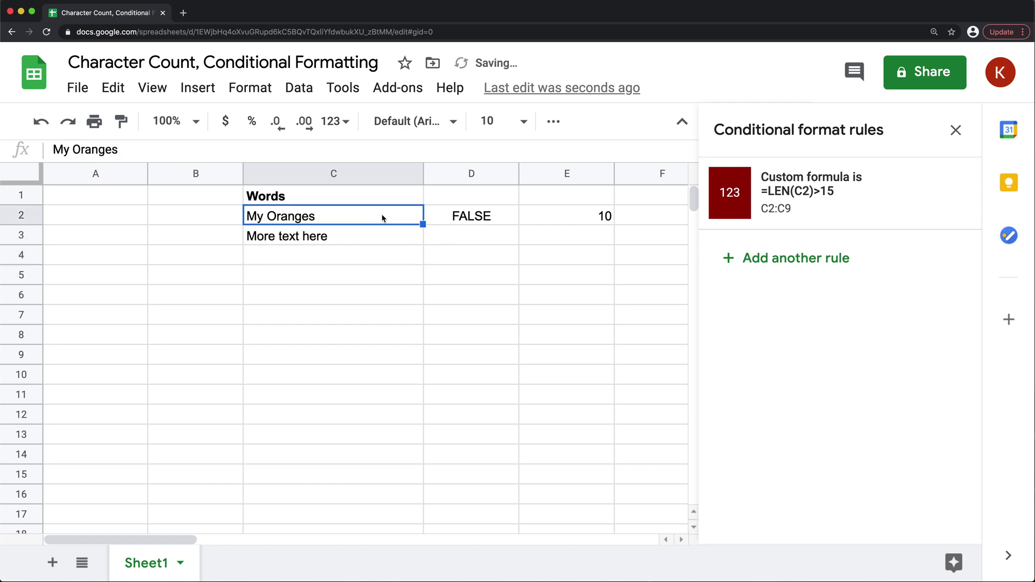
mouse_move(890, 182)
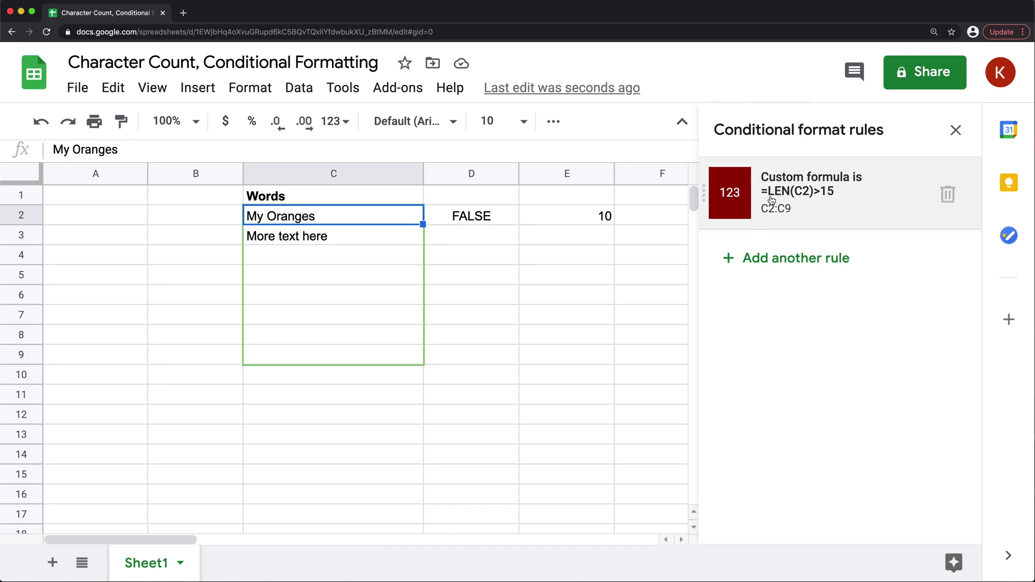
Step: Change D2's formula to =LEN(C2)<=15, which now returns TRUE
left_click(453, 218)
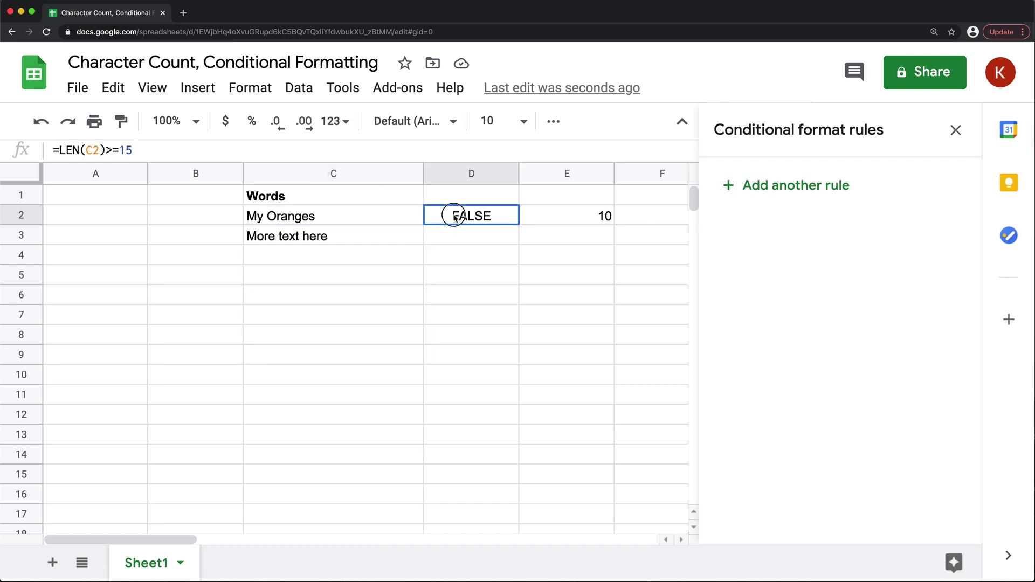
key("Return")
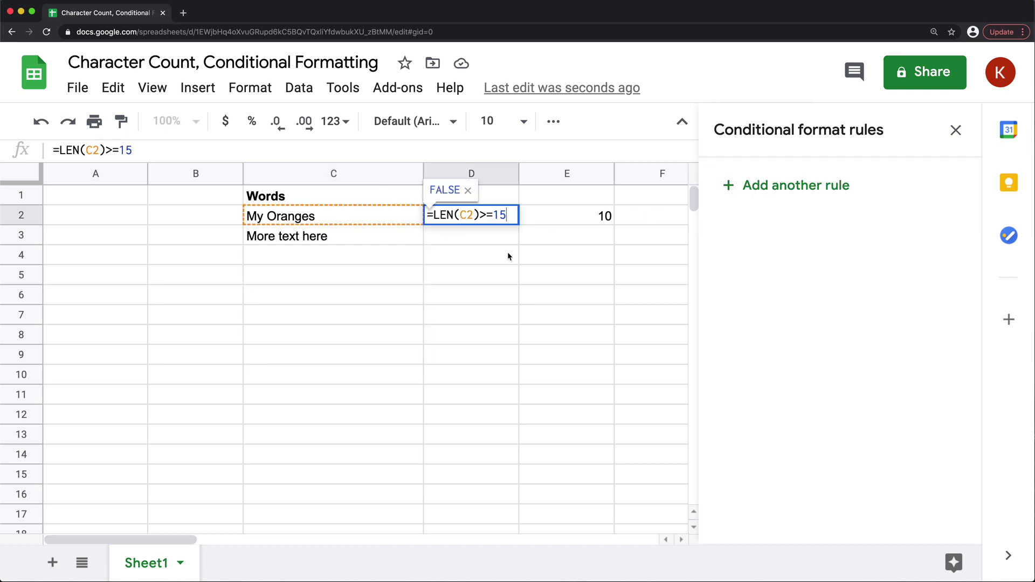
left_click(494, 216)
key("BackSpace")
key("BackSpace")
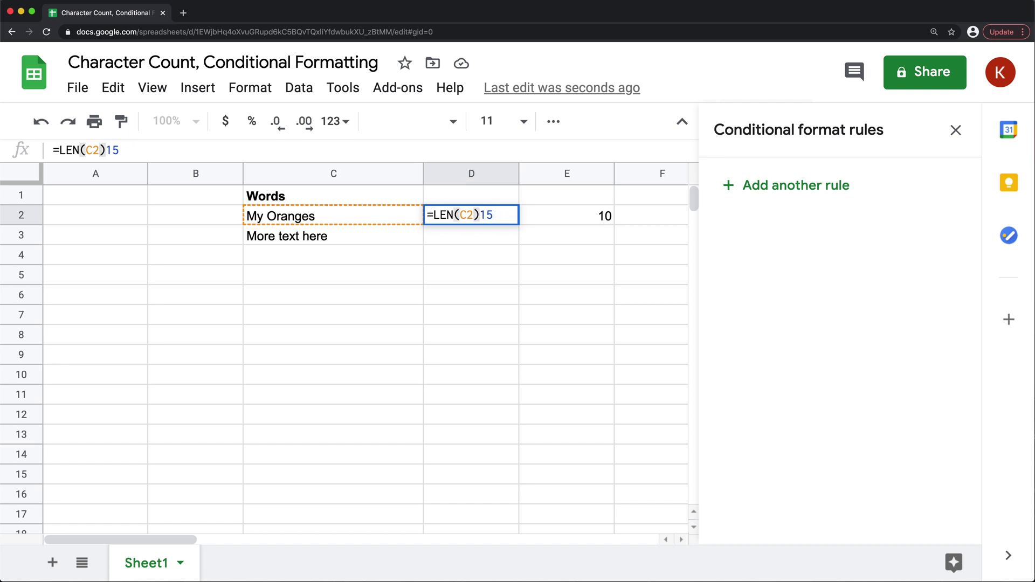
type("<=")
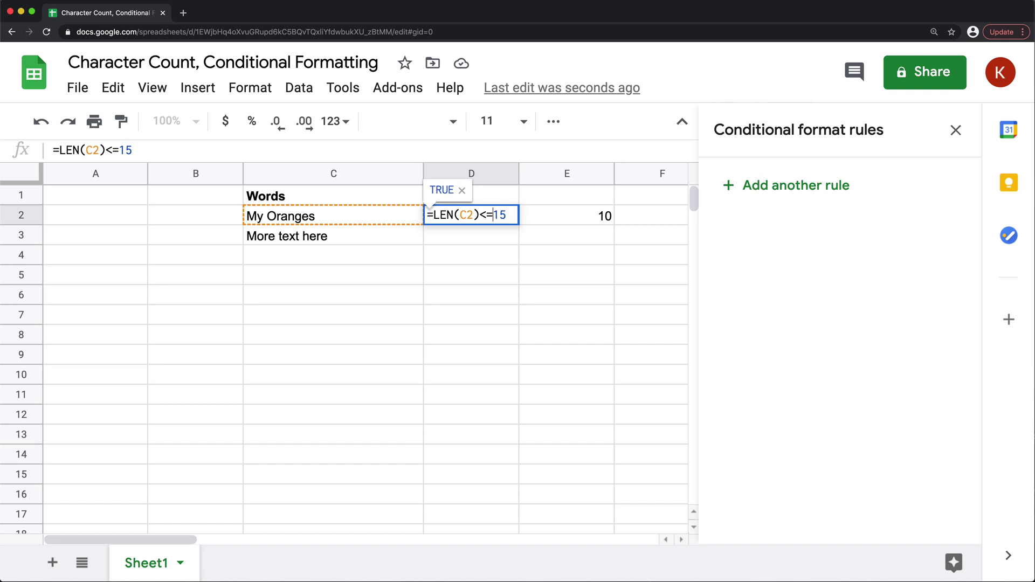
key("Return")
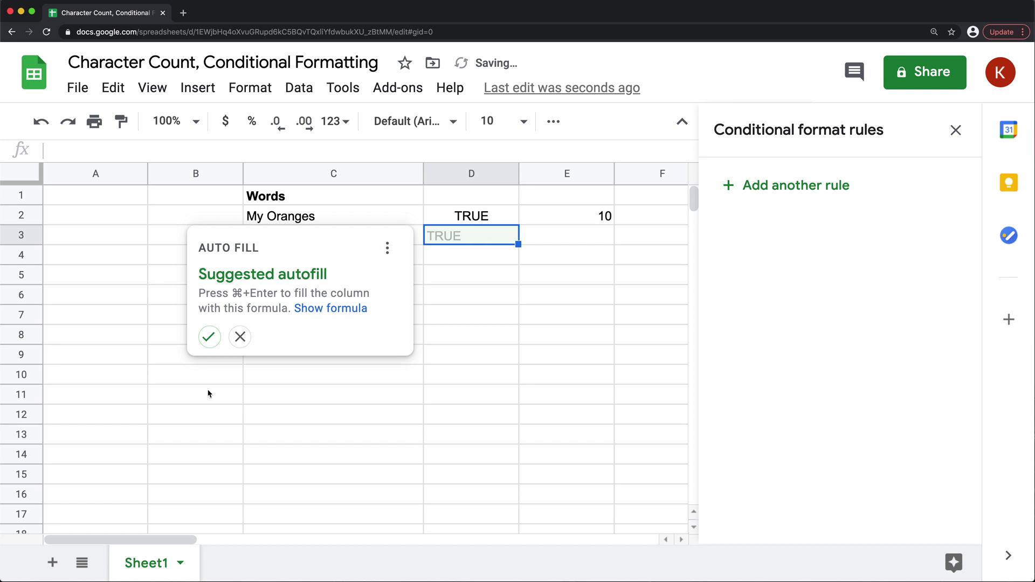
Step: Copy the =LEN(C2)<=15 formula text from D2
double_click(474, 215)
triple_click(484, 216)
key("super+c")
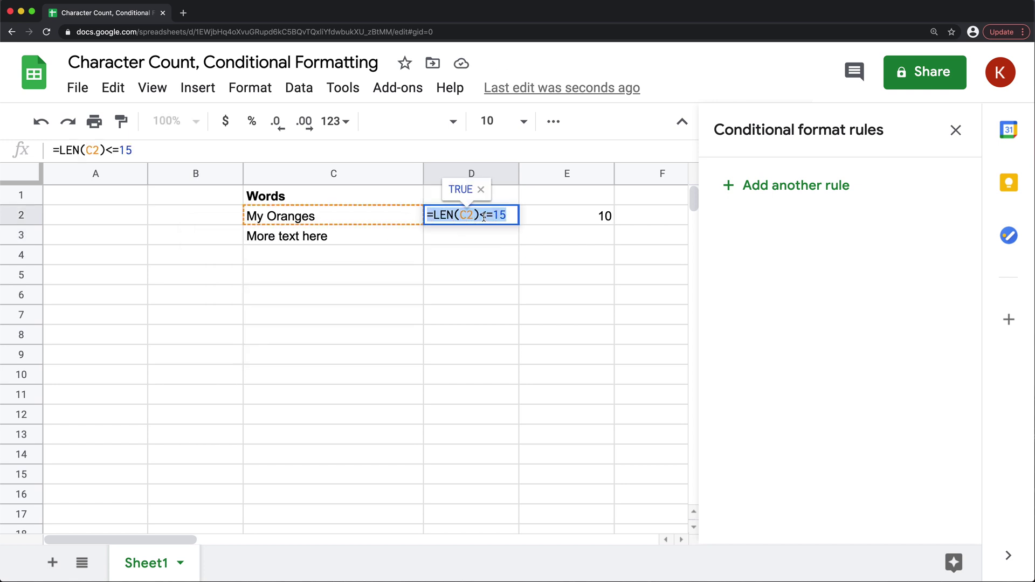
key("Escape")
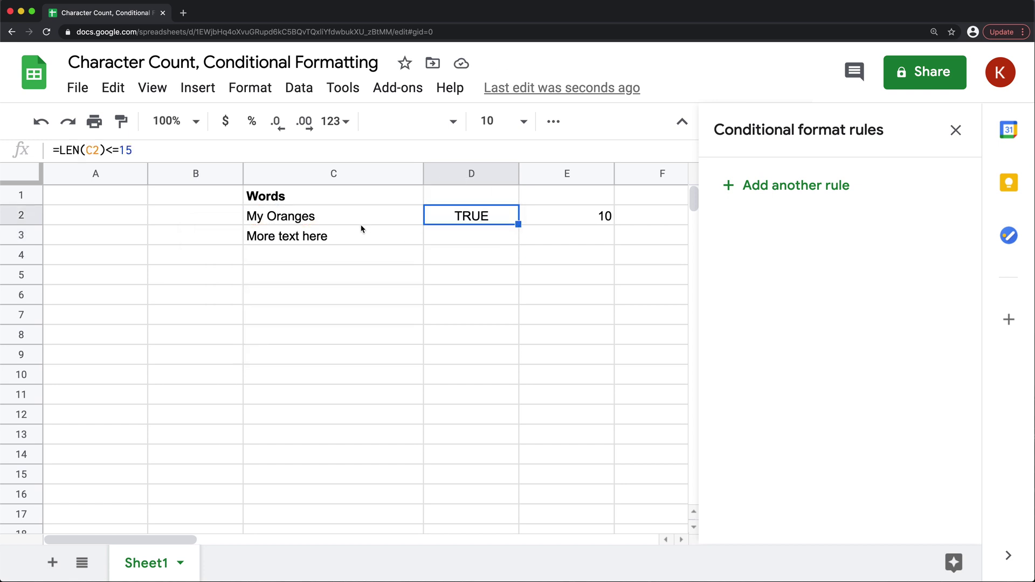
Step: Add a new conditional rule on C2:C9 using the custom formula =LEN(C2)<=15
left_click_drag(356, 225, 334, 359)
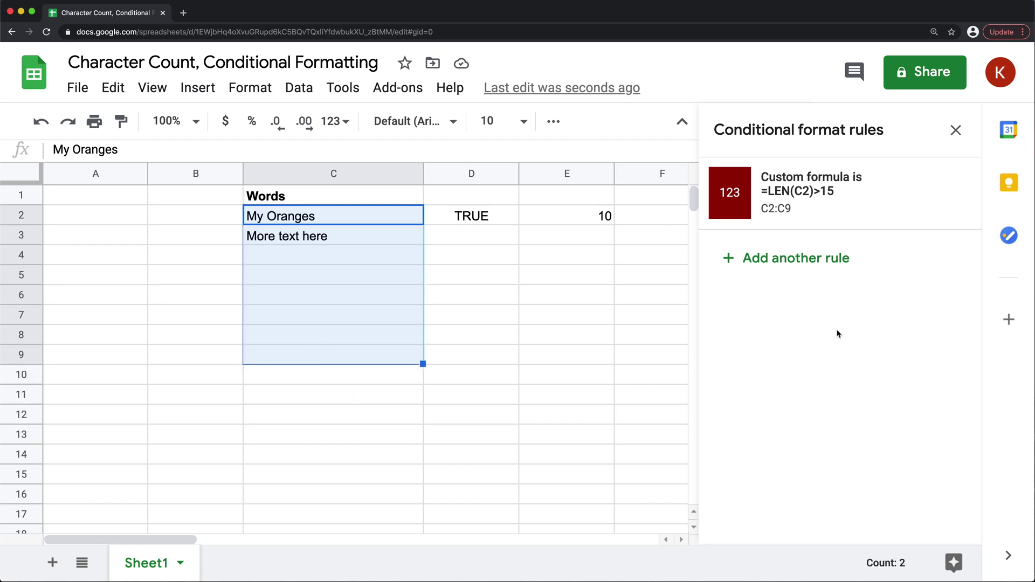
left_click(807, 264)
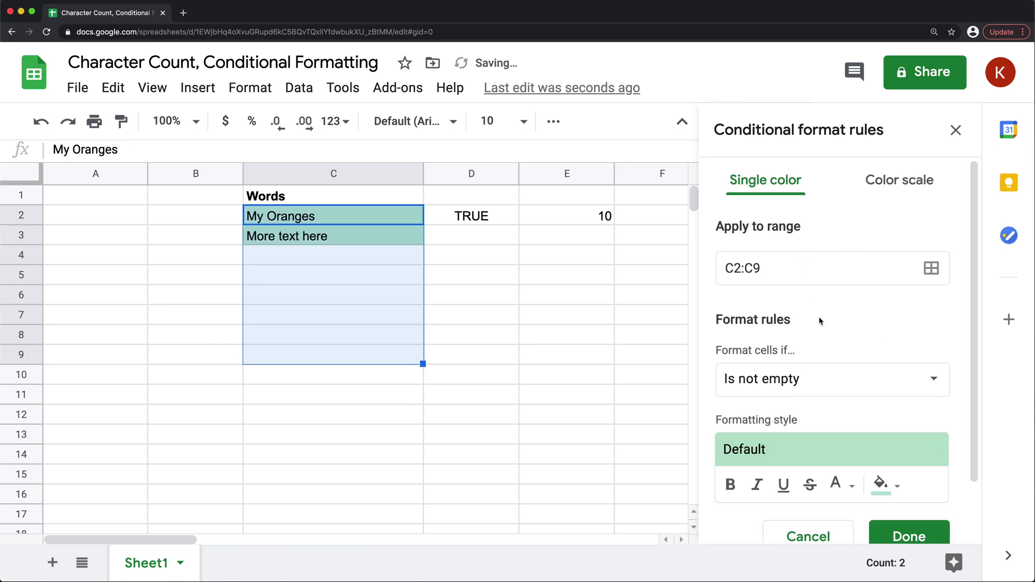
scroll(809, 331, "down", 2)
left_click(758, 309)
scroll(806, 520, "down", 5)
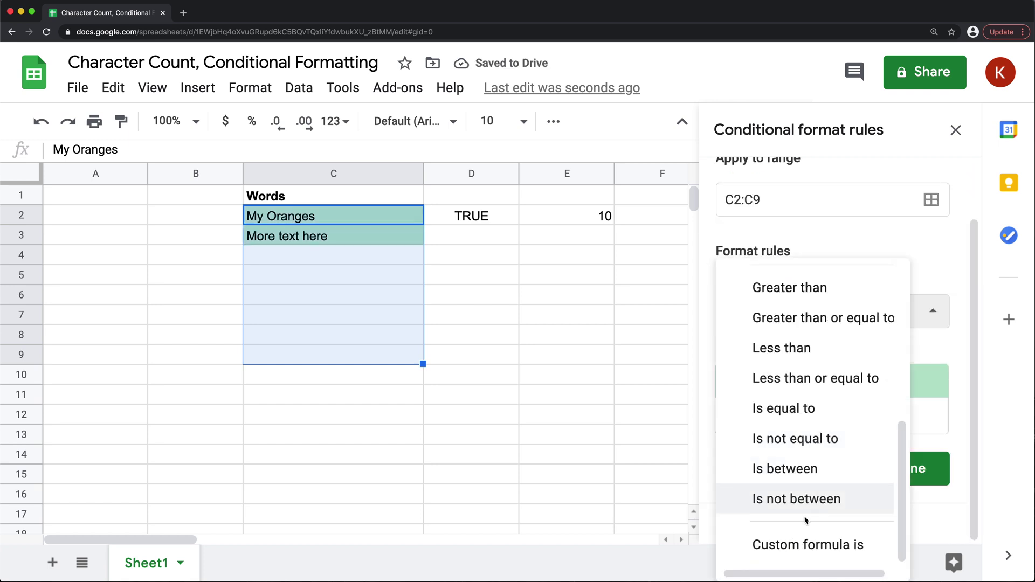
left_click(797, 543)
left_click(770, 357)
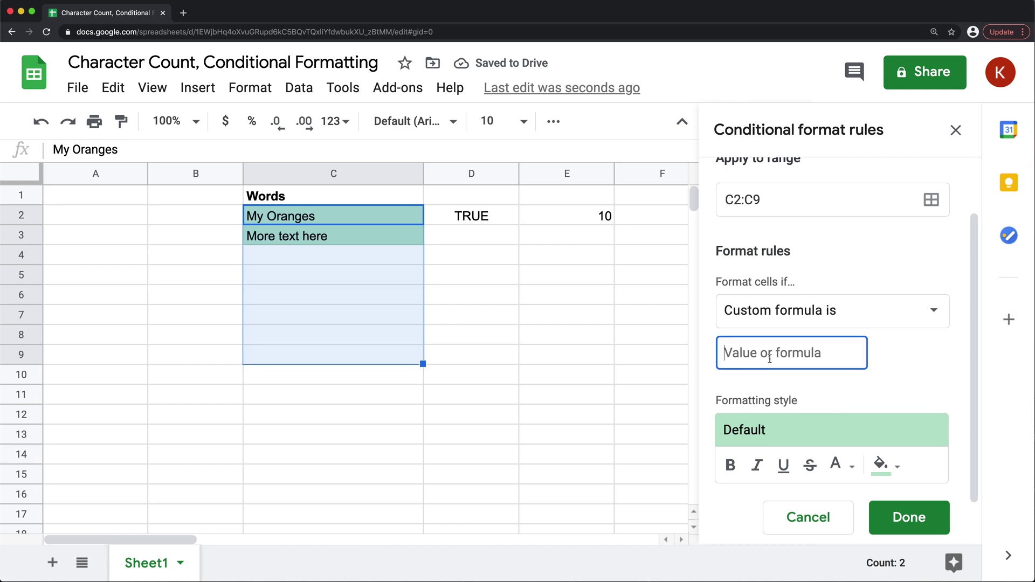
key("super+v")
Step: Give the new rule a light green fill and save it
scroll(821, 374, "down", 2)
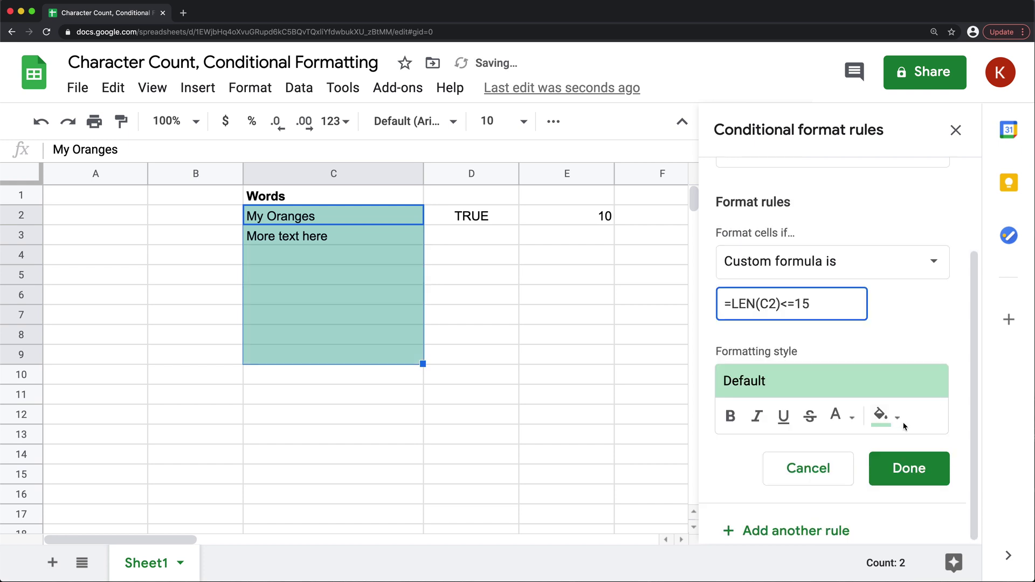
left_click(889, 418)
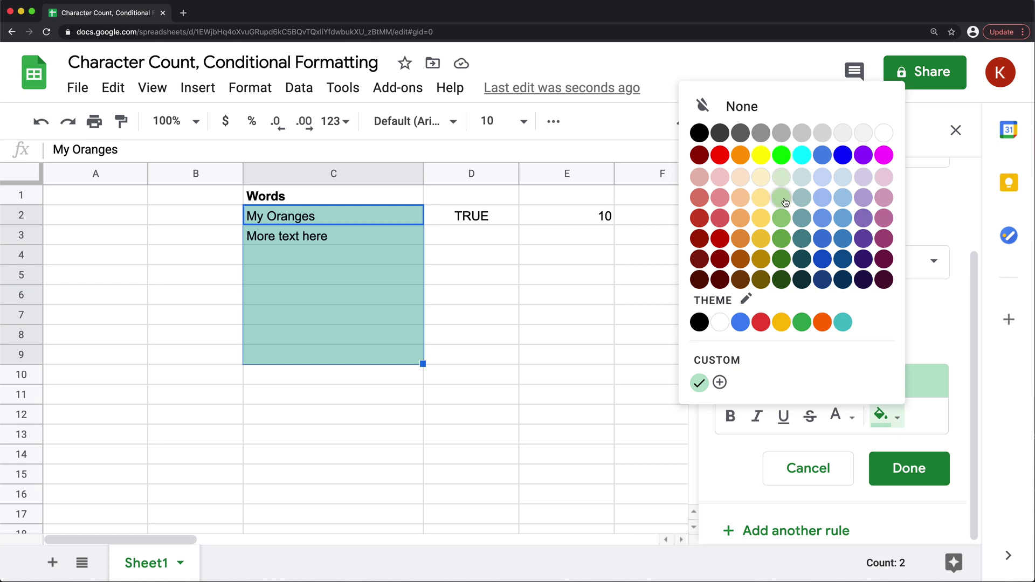
left_click(782, 197)
left_click(872, 417)
left_click(780, 177)
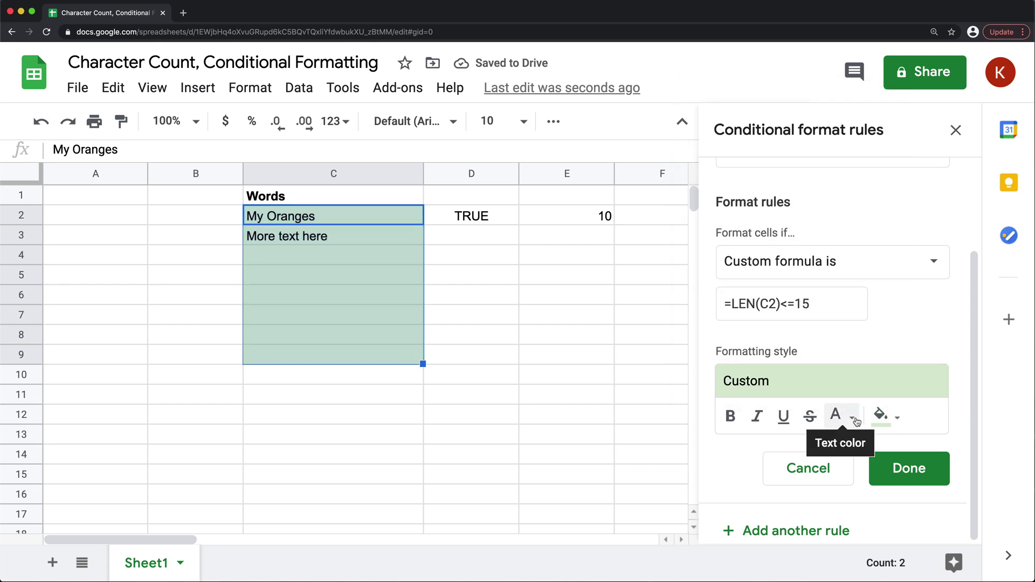
left_click(909, 468)
Step: Append 'fdgfdg fgdg df g' to C2, then clear the helper values in columns D and E
left_click(309, 253)
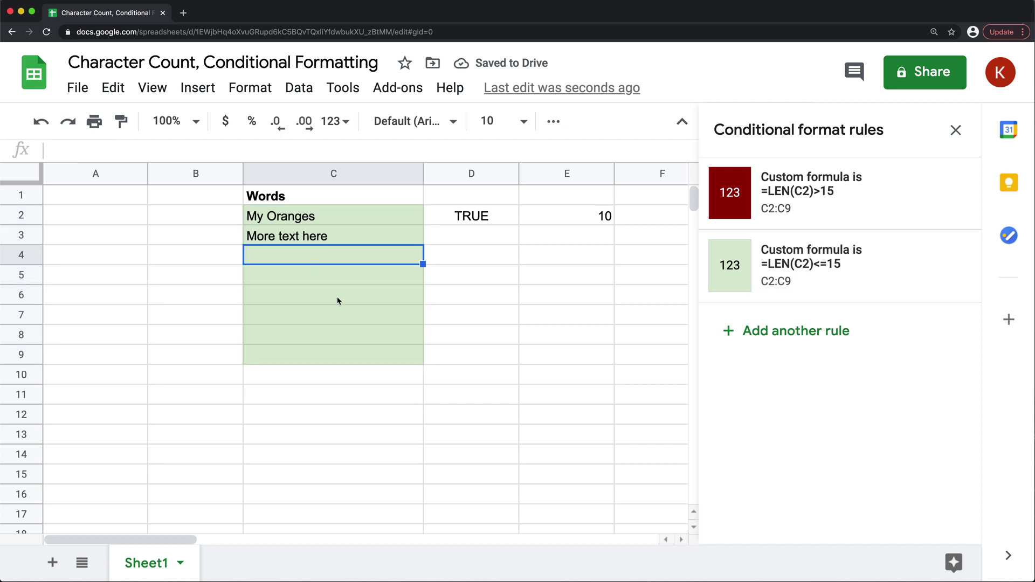
left_click(358, 218)
double_click(358, 218)
type("f")
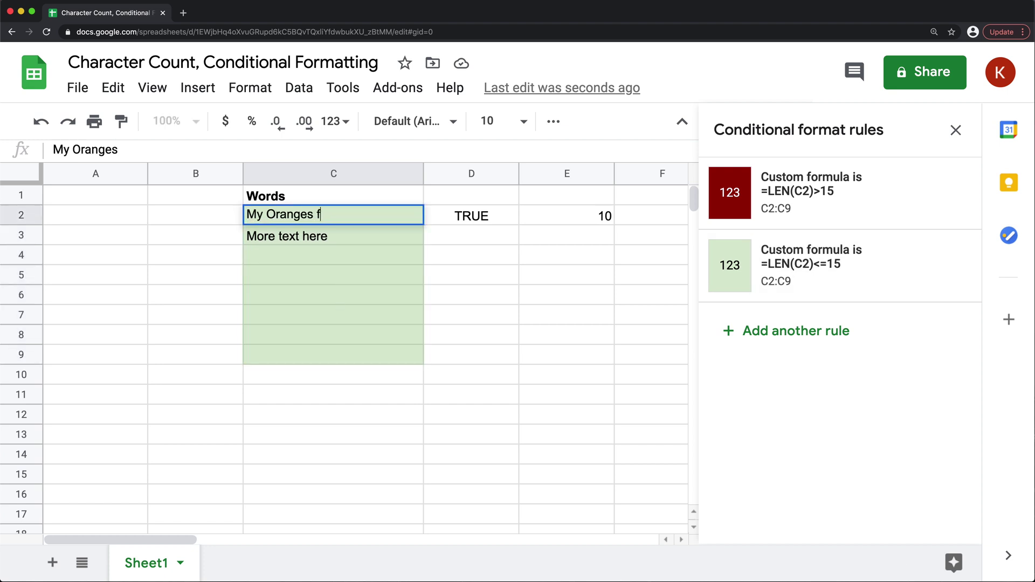
type("dgfdg fgdg df g")
key("Return")
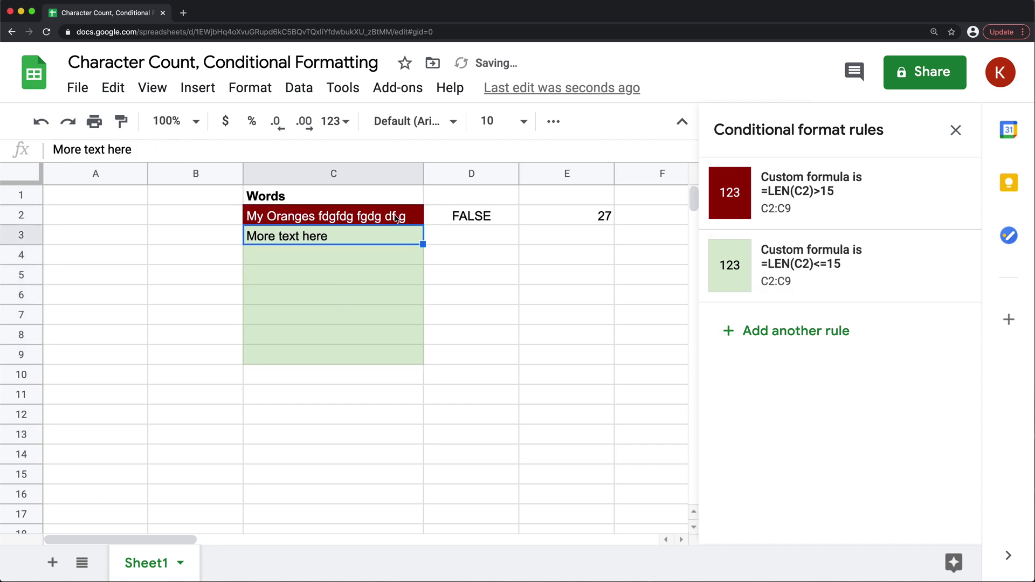
left_click_drag(474, 176, 555, 174)
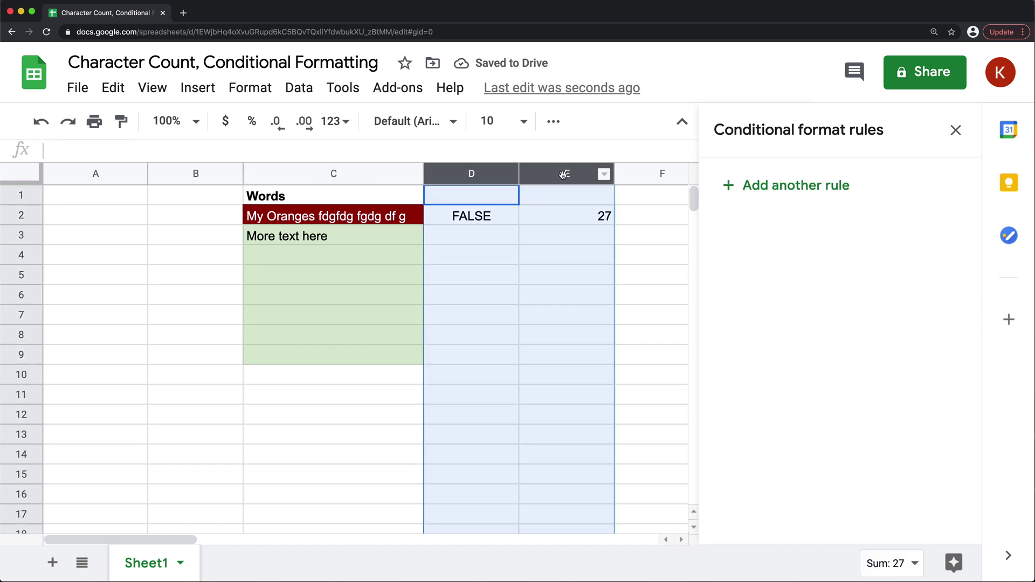
key("Delete")
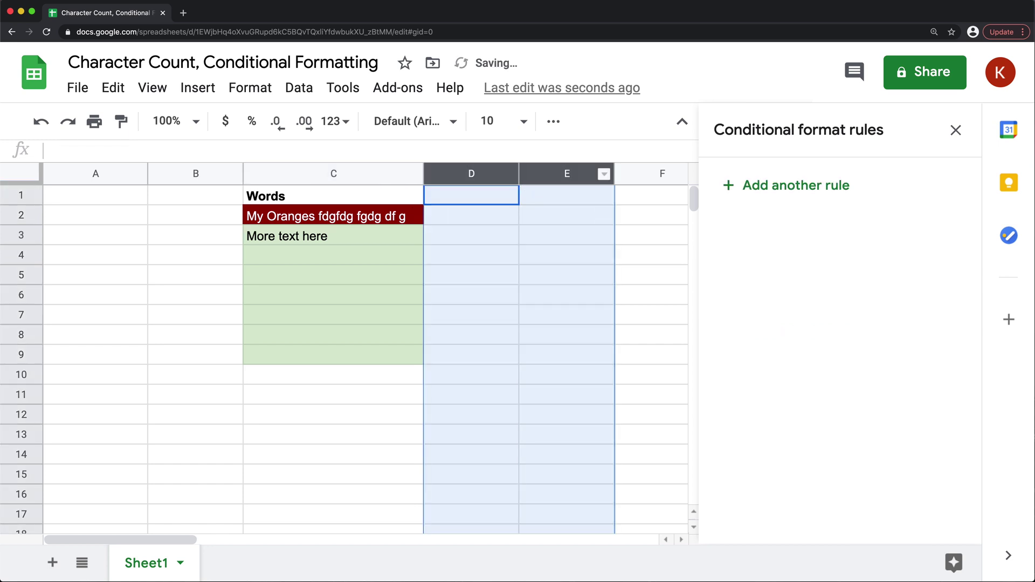
Step: Shorten C2, then lengthen it again with 'dsf d' to check it turns dark red
left_click(358, 216)
key("Return")
key("BackSpace")
key("BackSpace")
key("BackSpace")
key("BackSpace")
key("BackSpace")
key("BackSpace")
key("BackSpace")
key("BackSpace")
key("BackSpace")
key("BackSpace")
key("BackSpace")
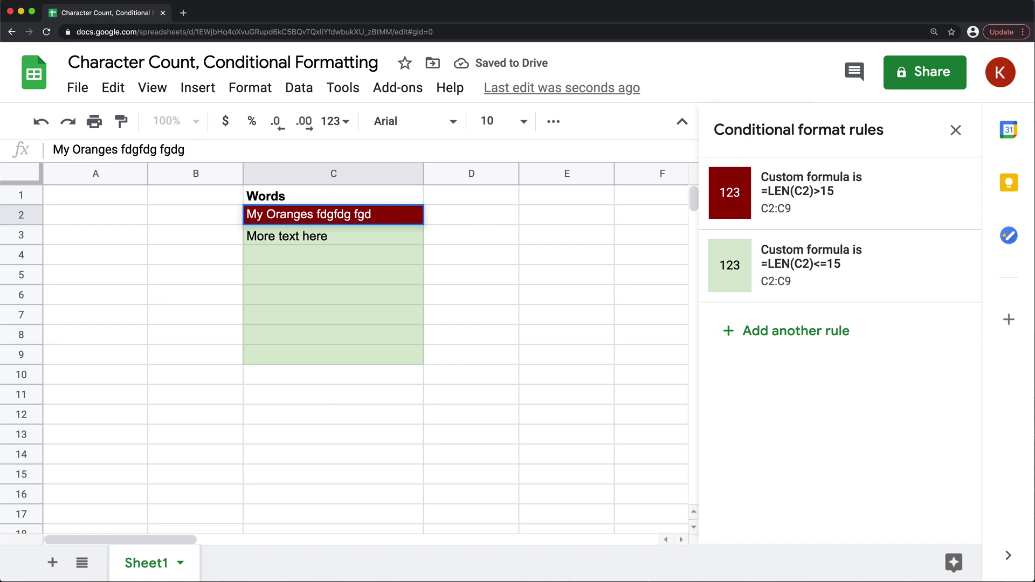
key("Return")
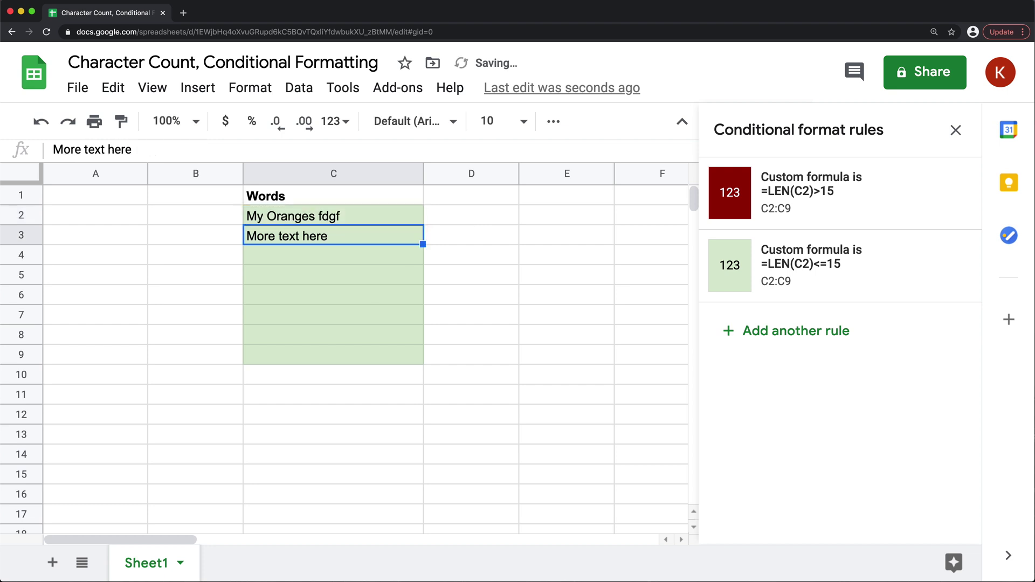
double_click(379, 218)
type("dsf d")
key("Return")
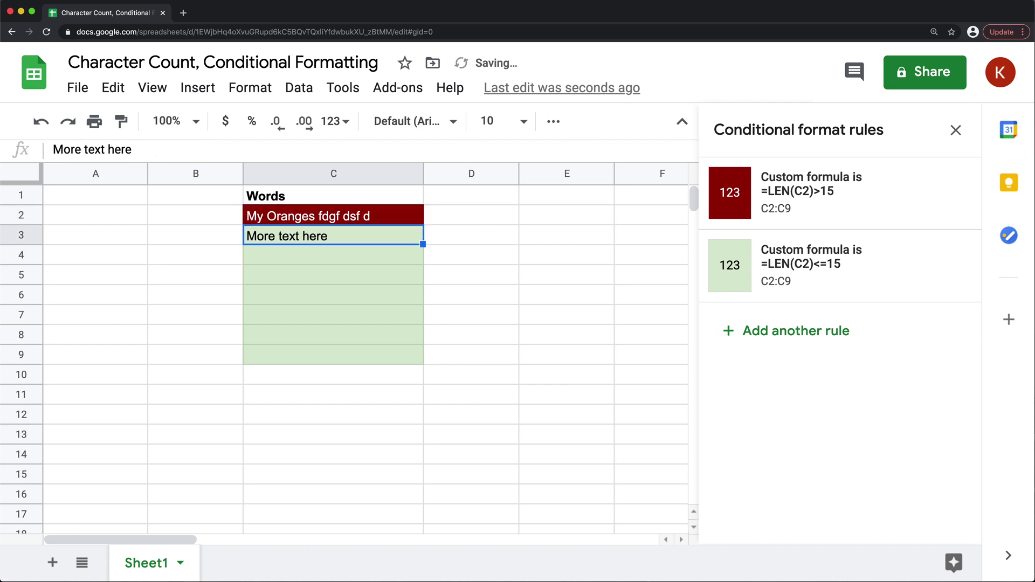